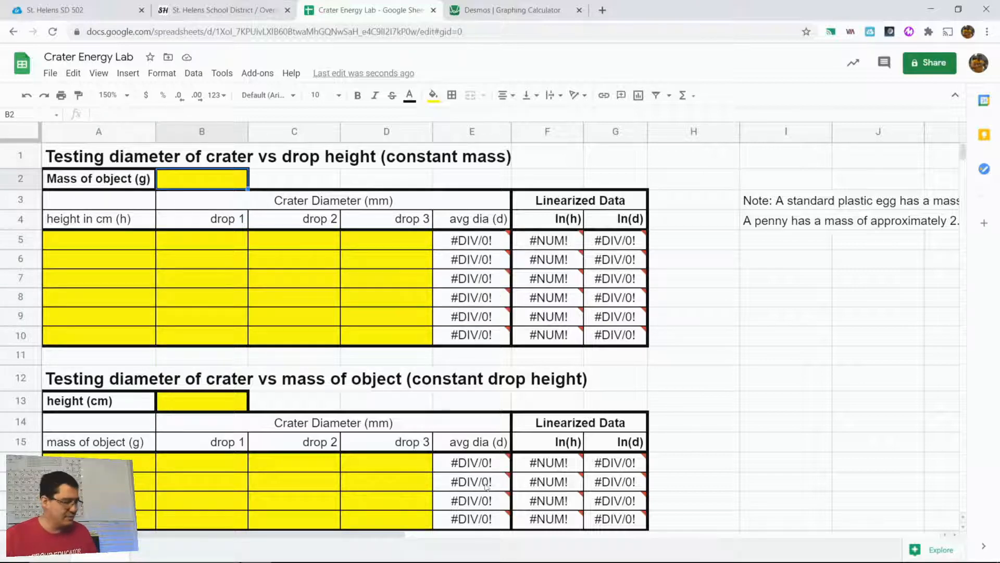
Enter 19.88 g as the mass of the object for the constant-mass crater test
mouse_move(530, 501)
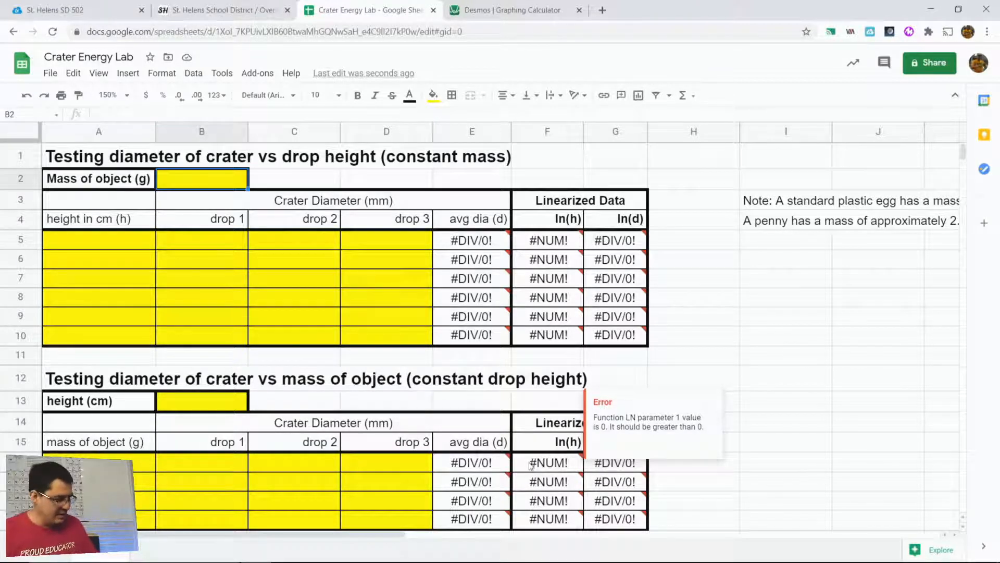
type("19..")
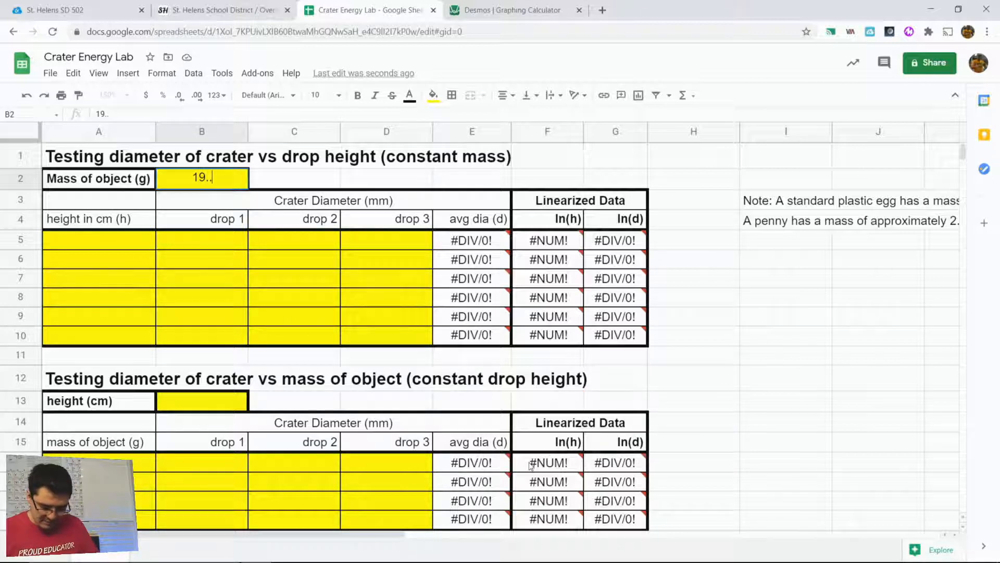
key("BackSpace")
type("88")
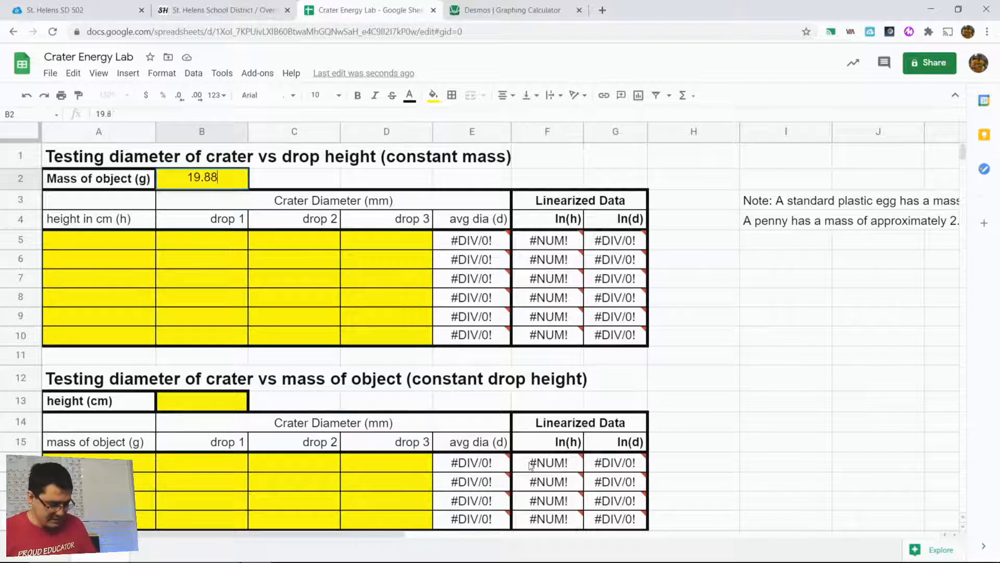
left_click(373, 262)
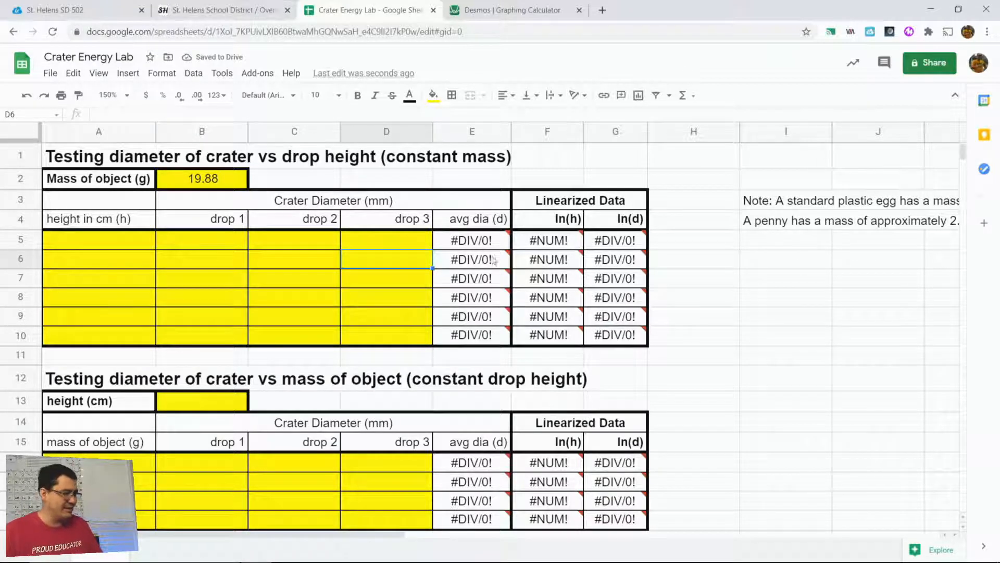
Read the notes on the masses of a plastic egg and a penny beside the data tables
left_click(770, 208)
scroll(770, 207, "right", 6)
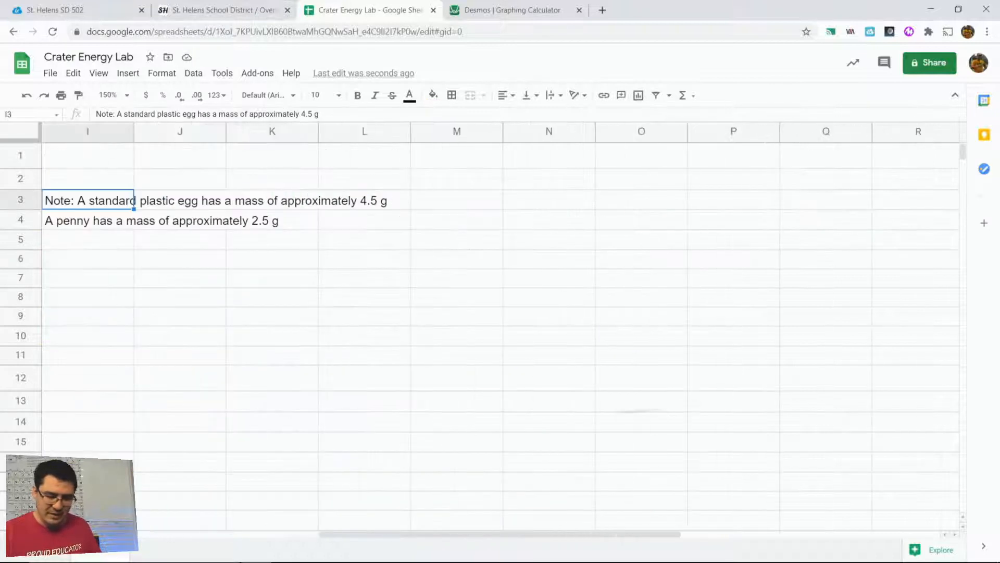
scroll(500, 323, "left", 1)
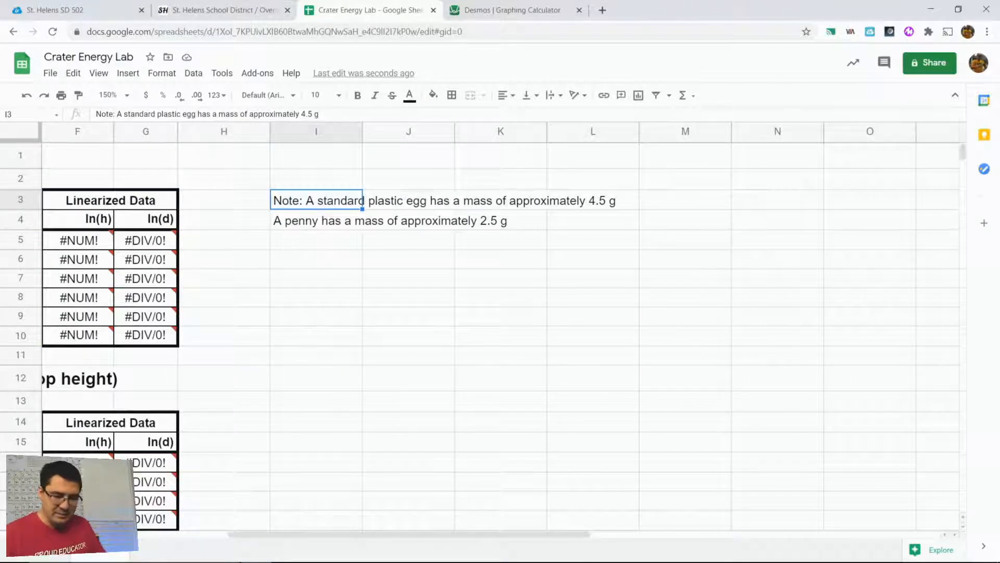
scroll(500, 323, "left", 1)
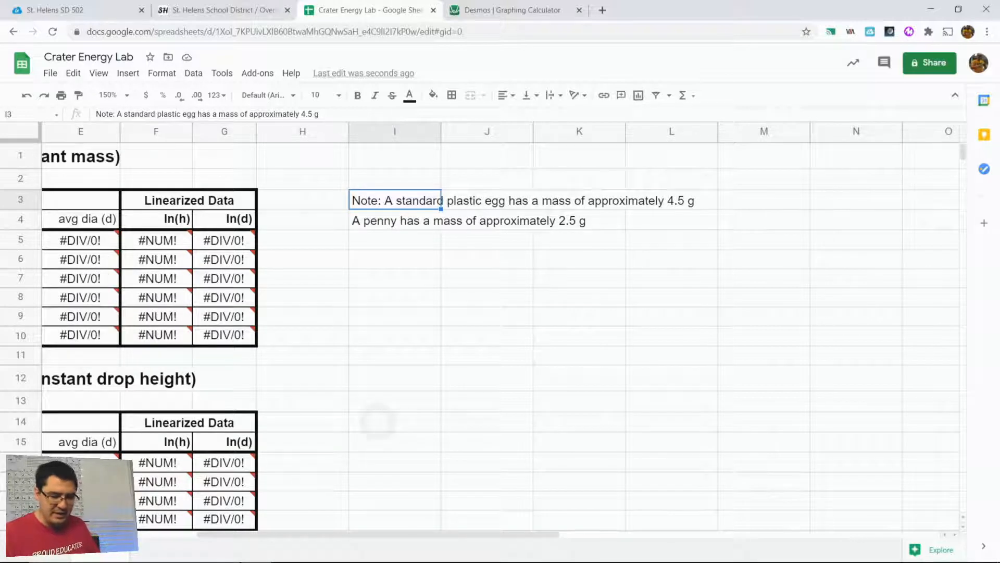
scroll(377, 421, "left", 4)
scroll(377, 421, "down", 1)
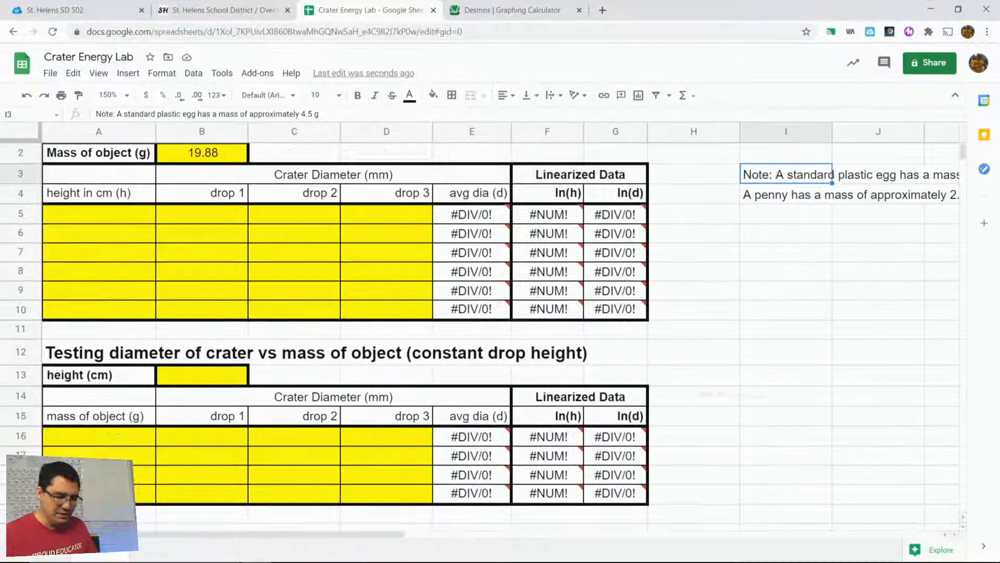
scroll(479, 333, "up", 1)
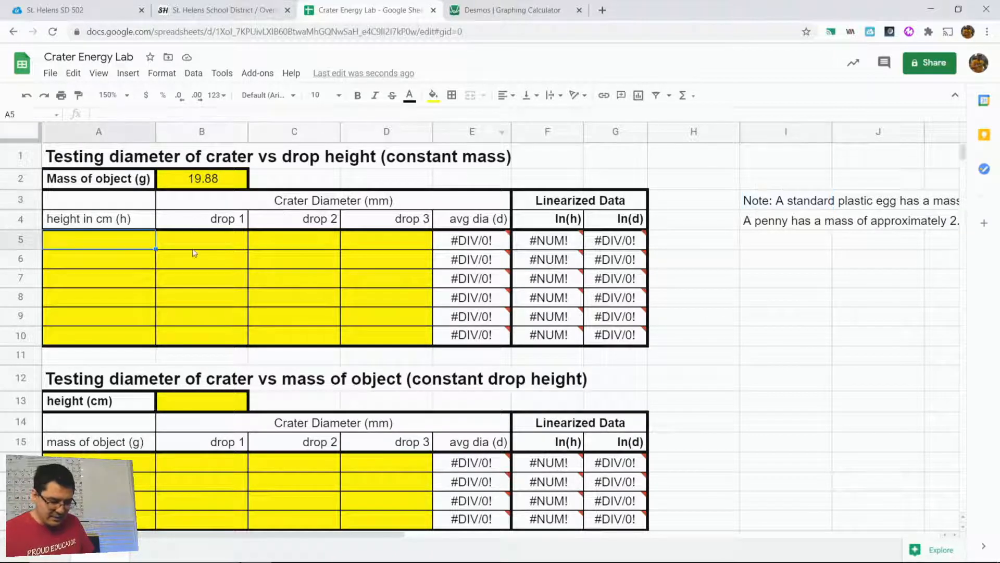
Fill the height column of the constant-mass table with 12.5, 25, 50, 100, 150 and 190 cm
left_click(131, 240)
type("12.5")
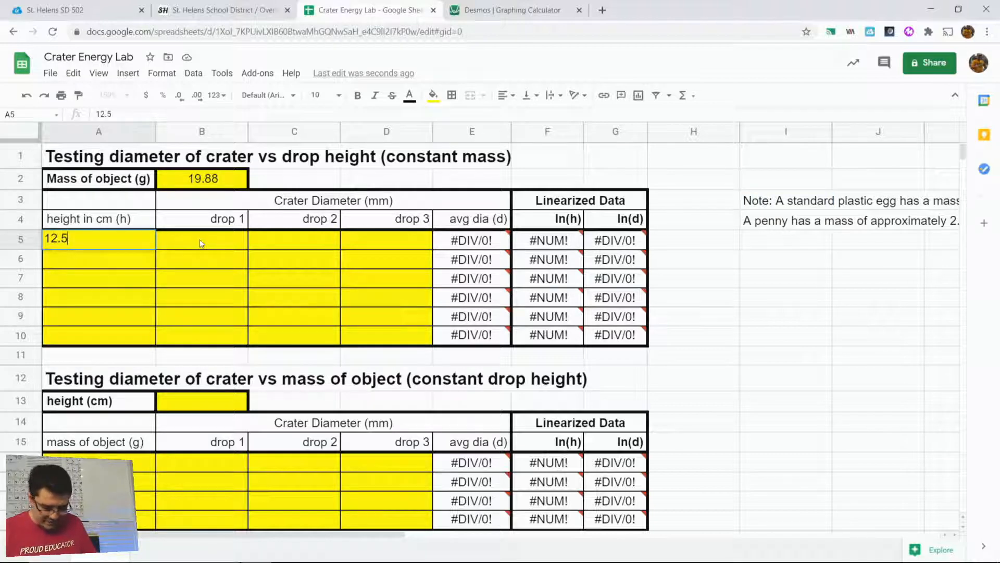
key("Return")
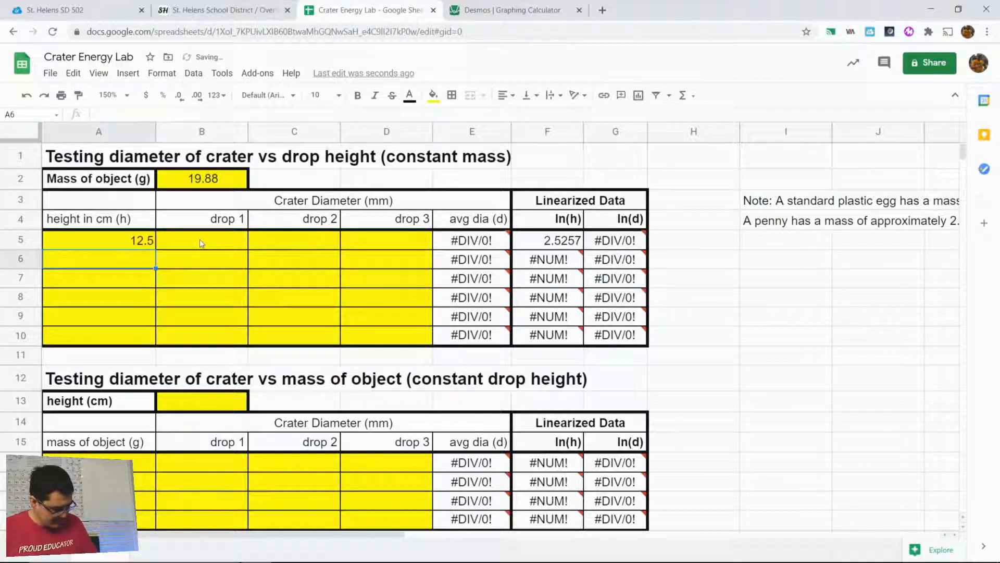
type("25")
key("Return")
type("50")
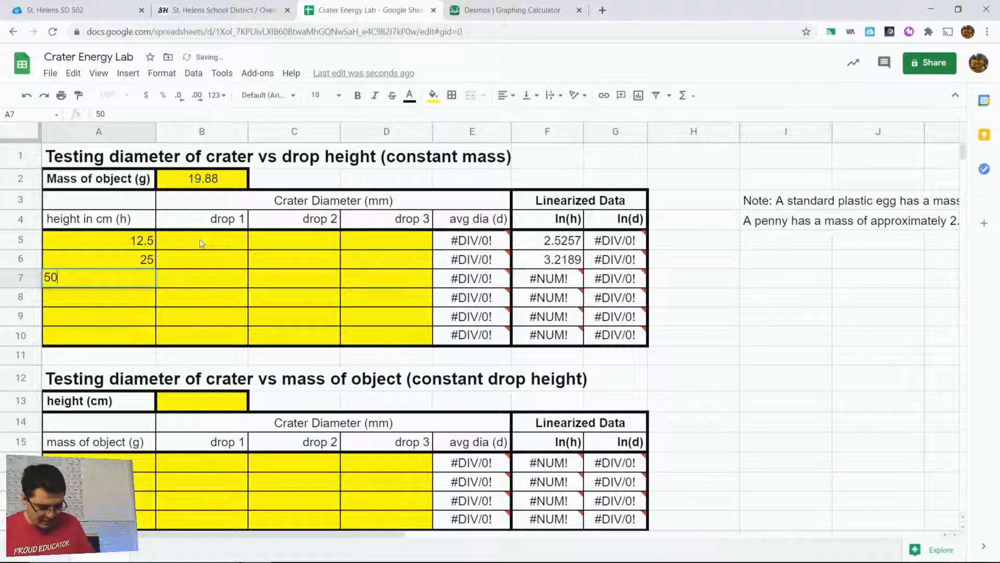
key("Return")
type("1900")
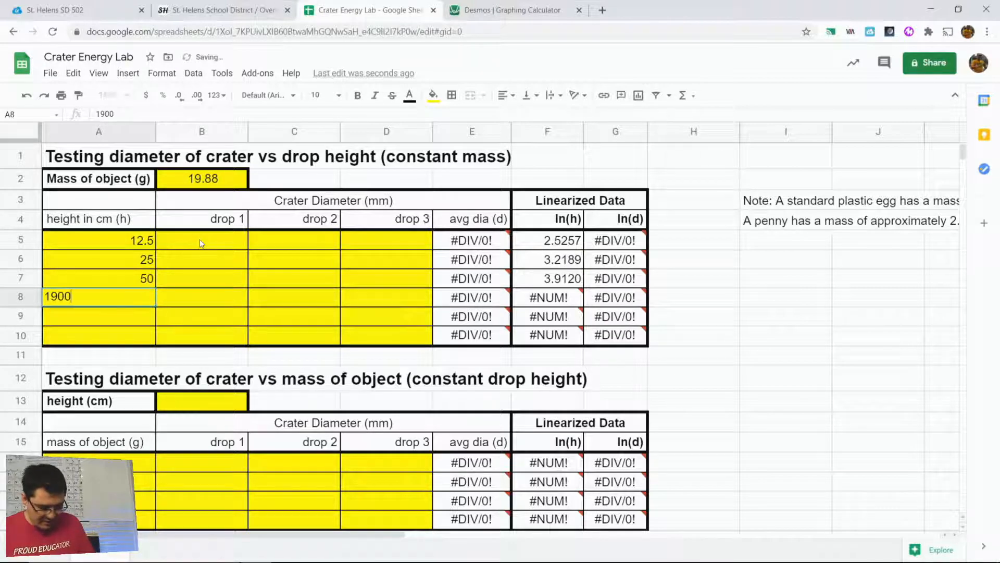
key("BackSpace")
key("BackSpace")
key("BackSpace")
type("00")
key("Return")
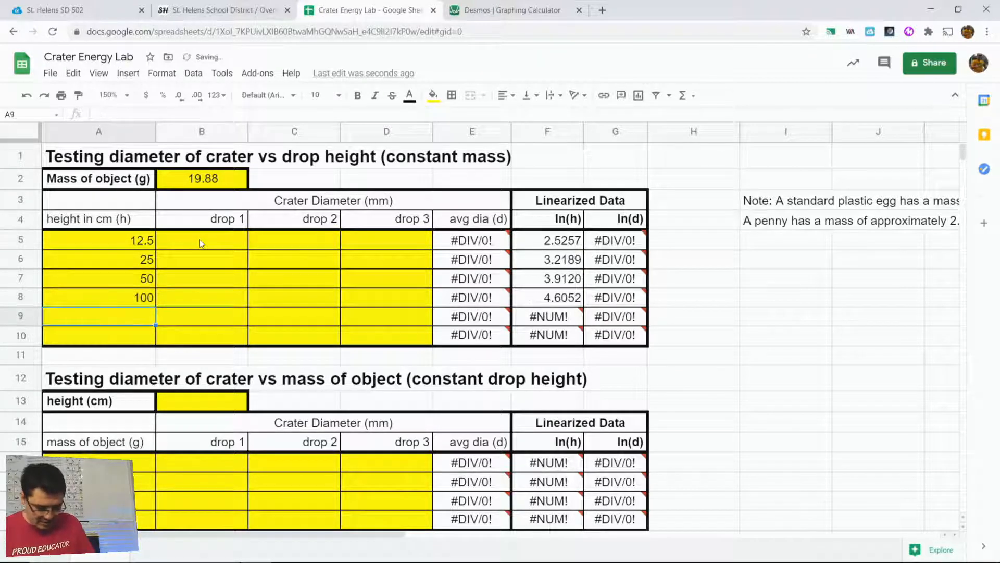
type("150")
key("Return")
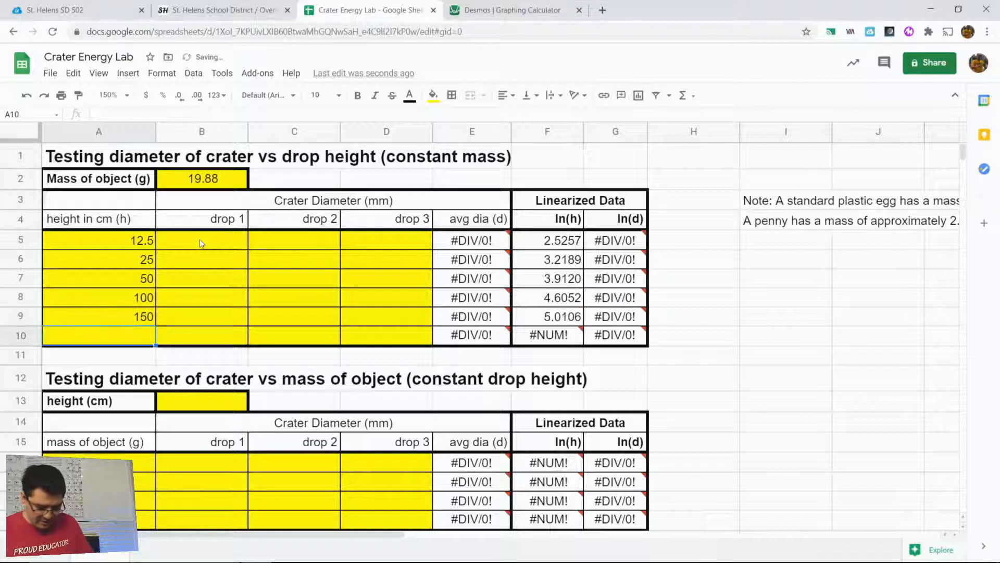
type("190")
key("Up")
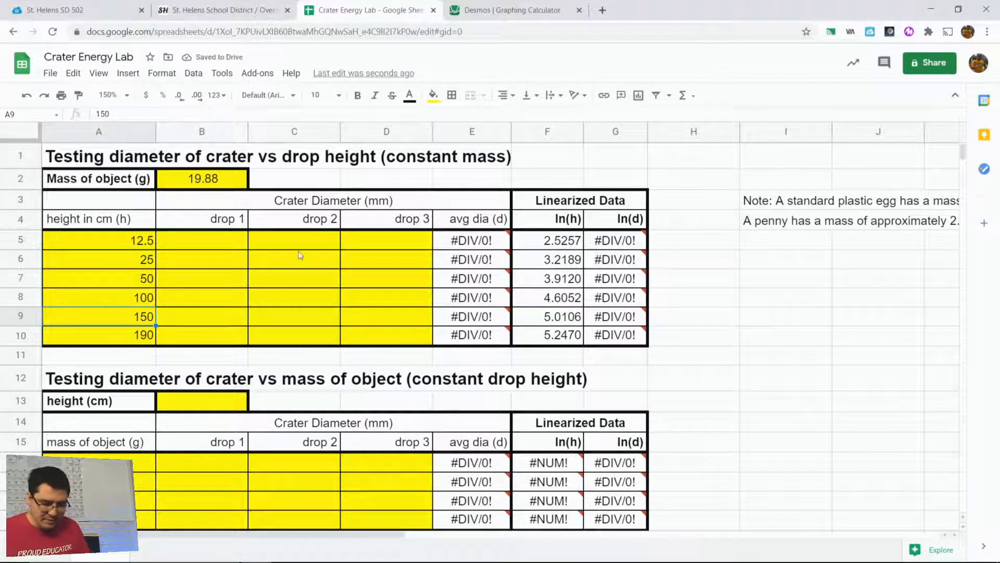
Fill the drop 1 crater diameters in the constant-mass table with 40, 42, 44, 48, 49 and 50 mm
left_click(235, 237)
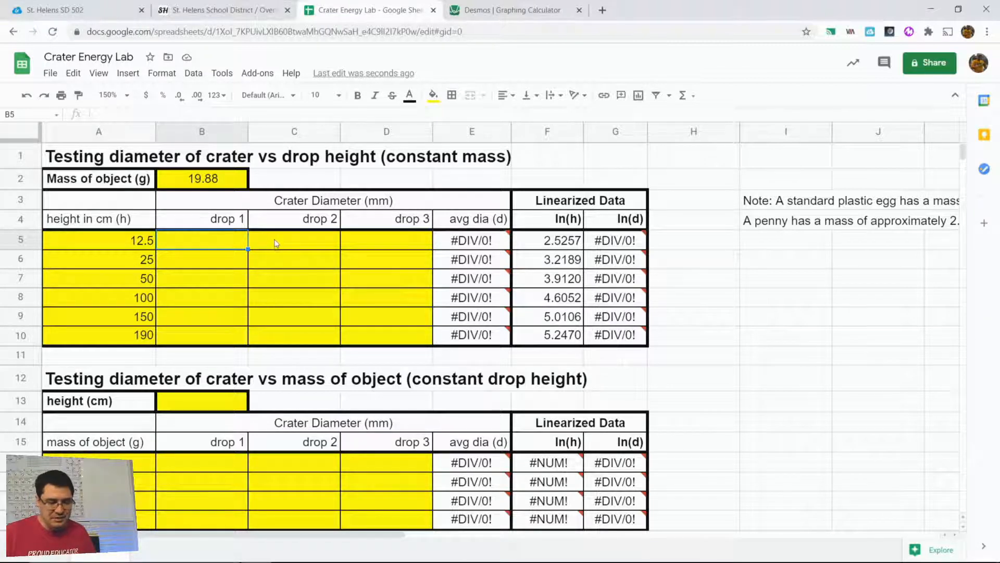
left_click(394, 241)
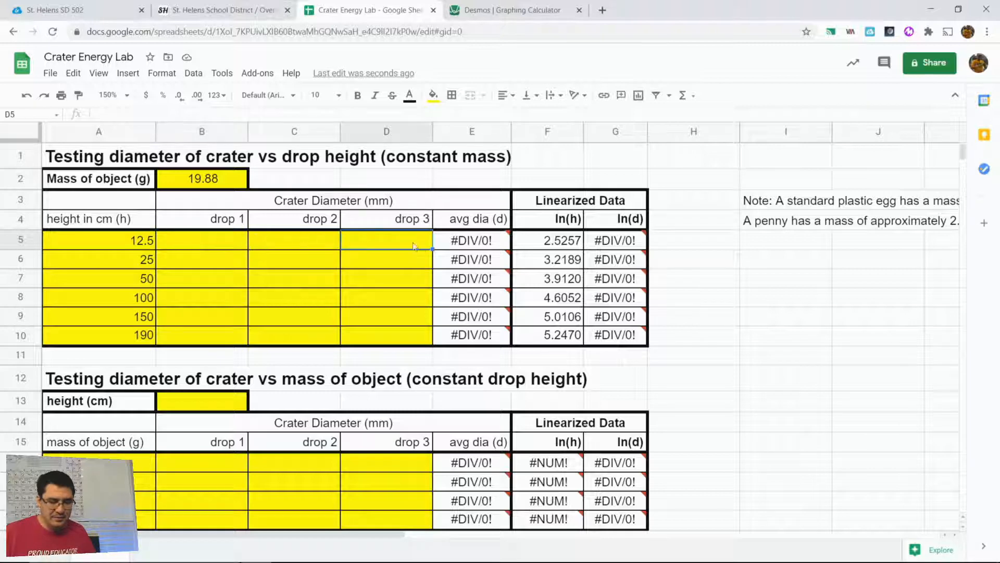
left_click(444, 249)
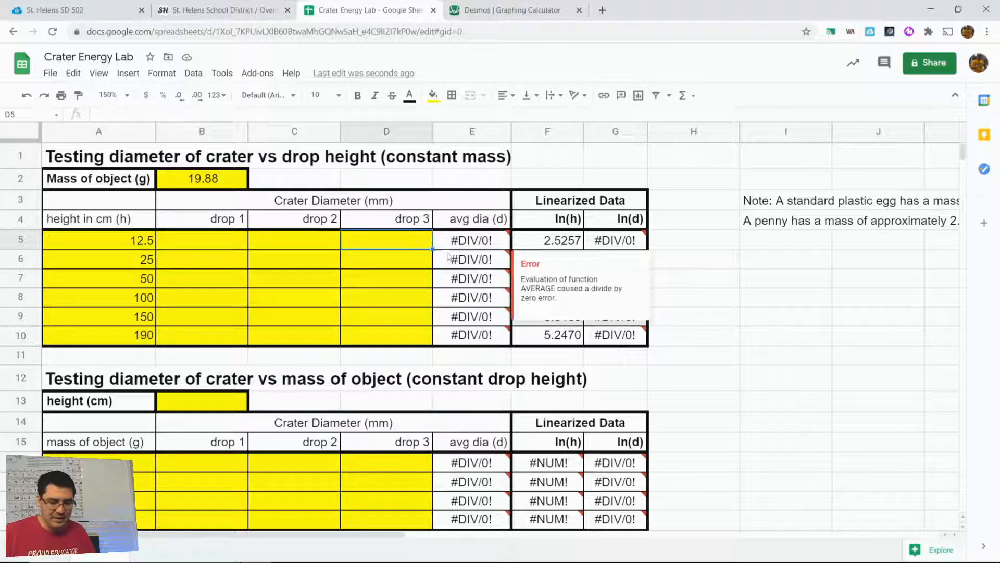
left_click(226, 248)
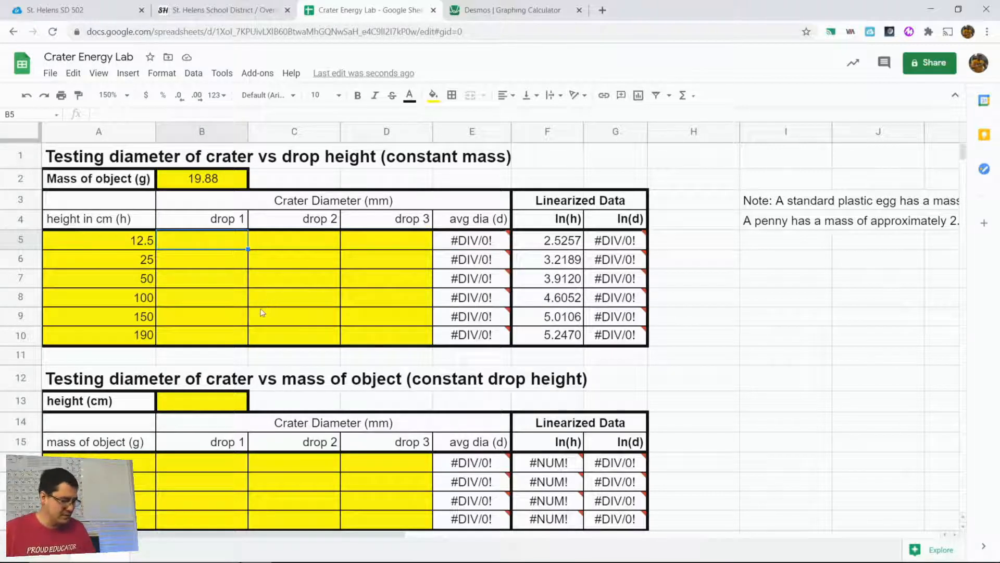
type("40")
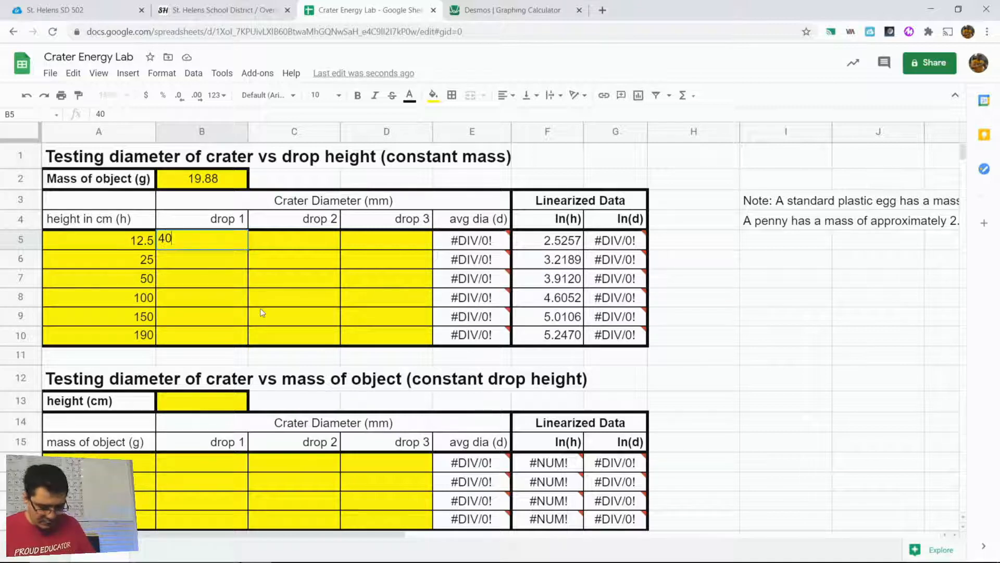
key("Return")
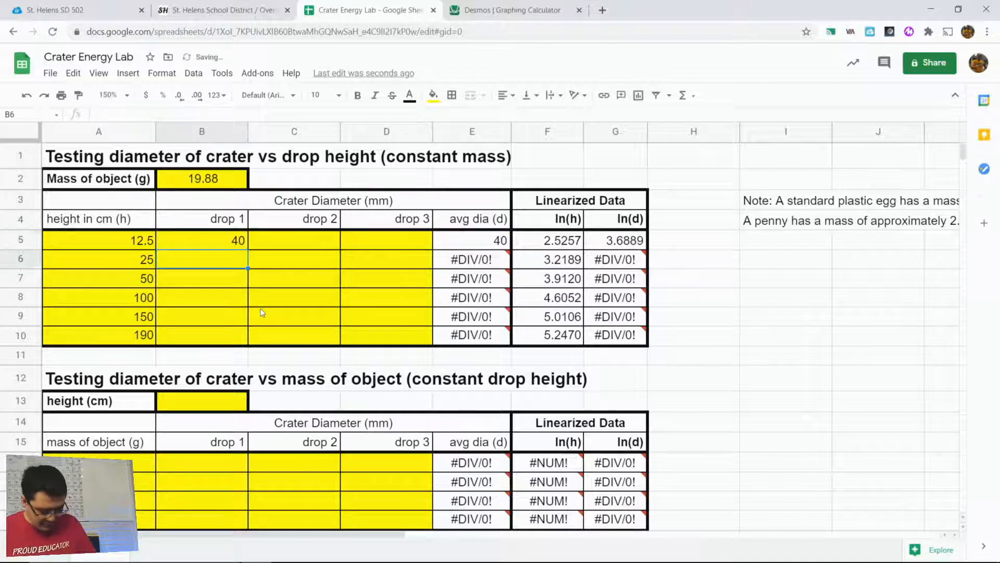
type("42")
key("Return")
type("44")
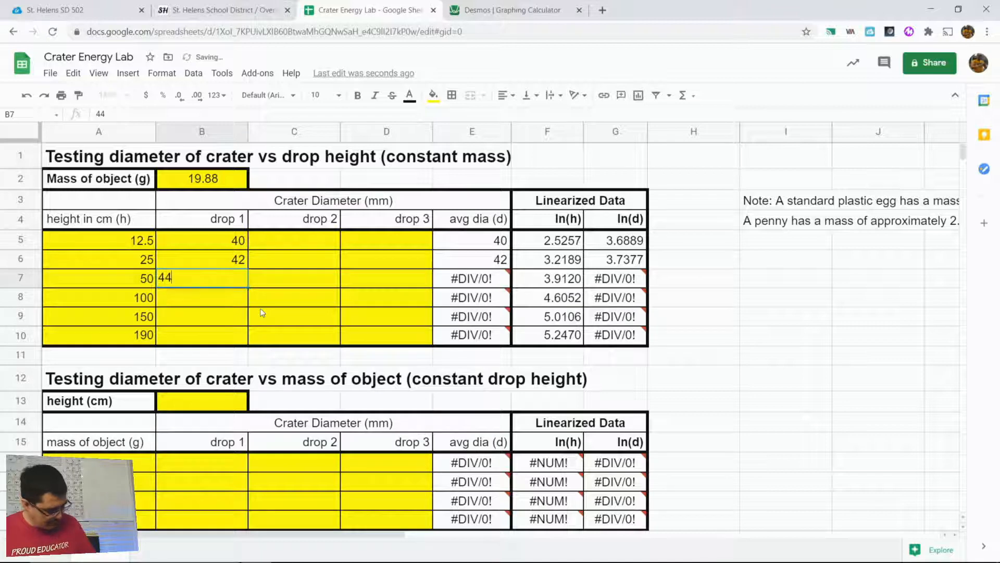
key("Return")
type("48")
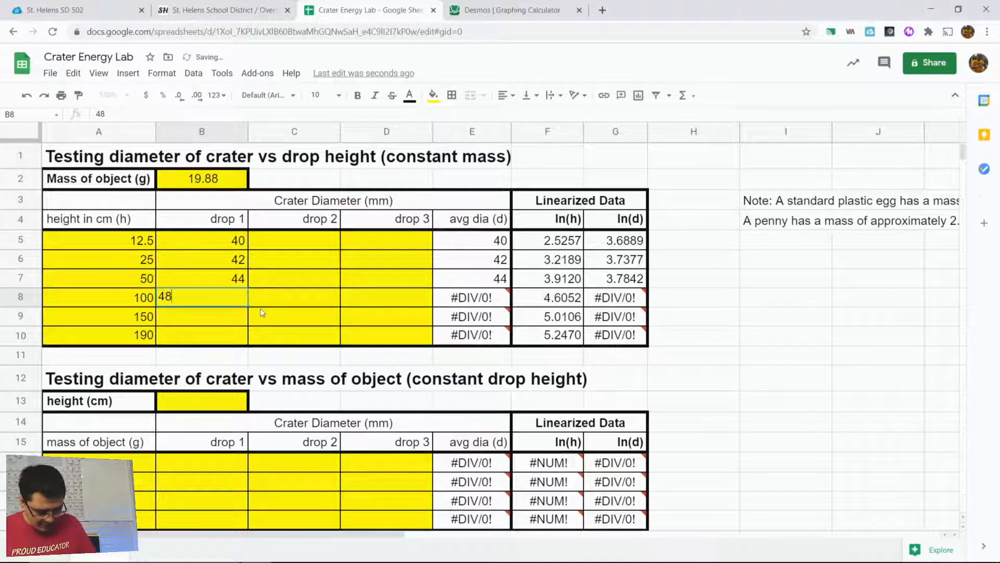
key("Return")
type("49")
key("Return")
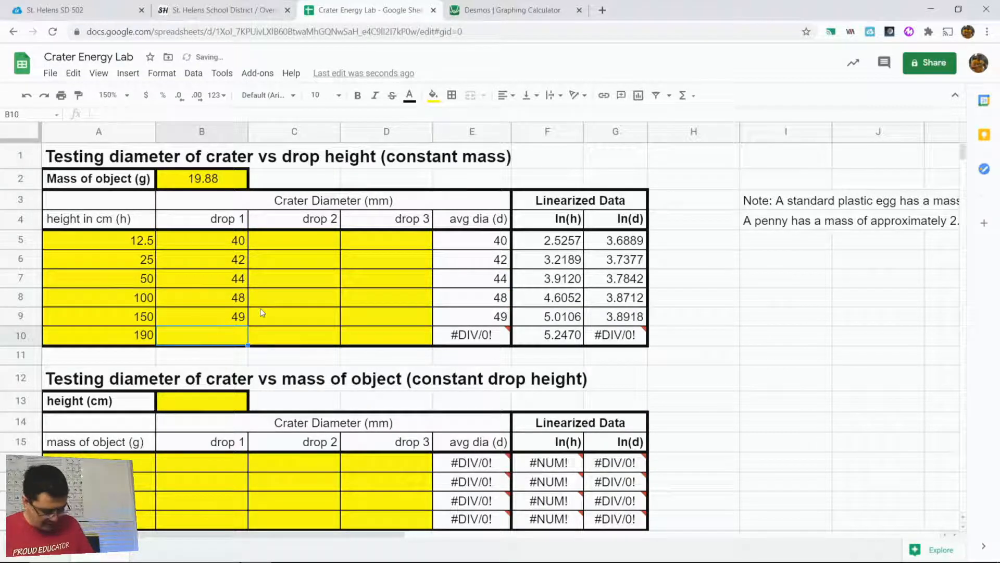
type("50")
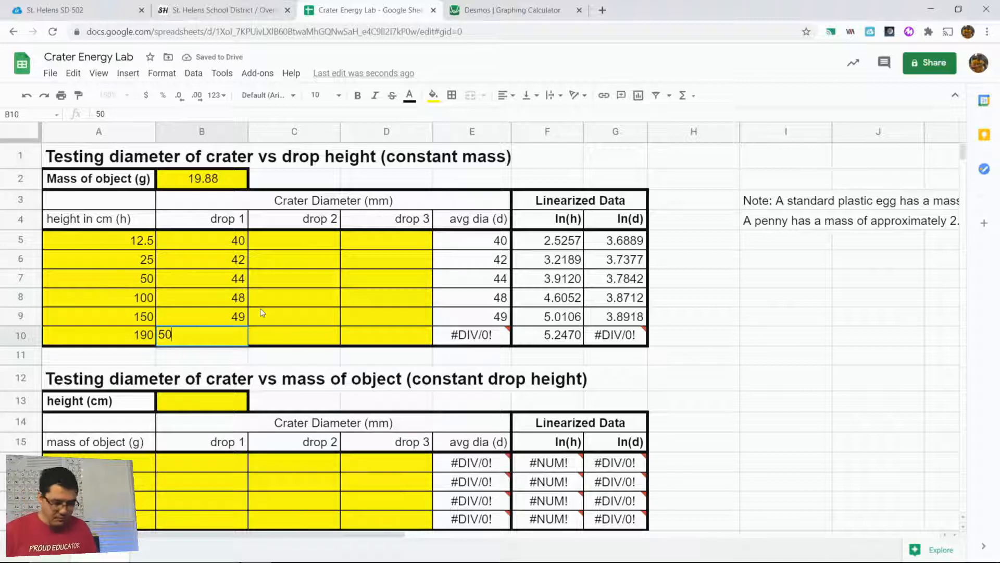
key("Return")
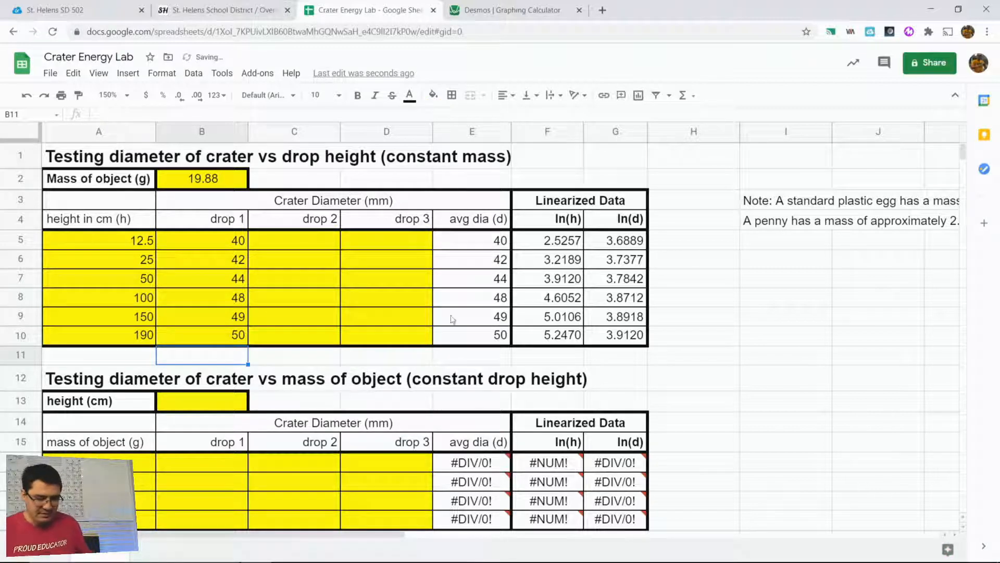
Try a drop 2 diameter of 42 mm for the 12.5 cm height and undo the entry
left_click(484, 247)
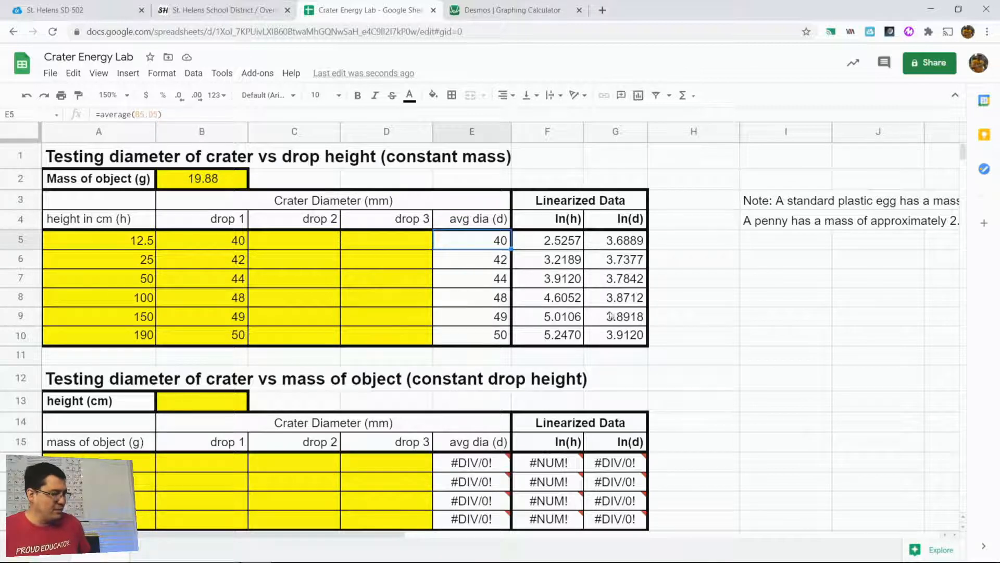
left_click(324, 248)
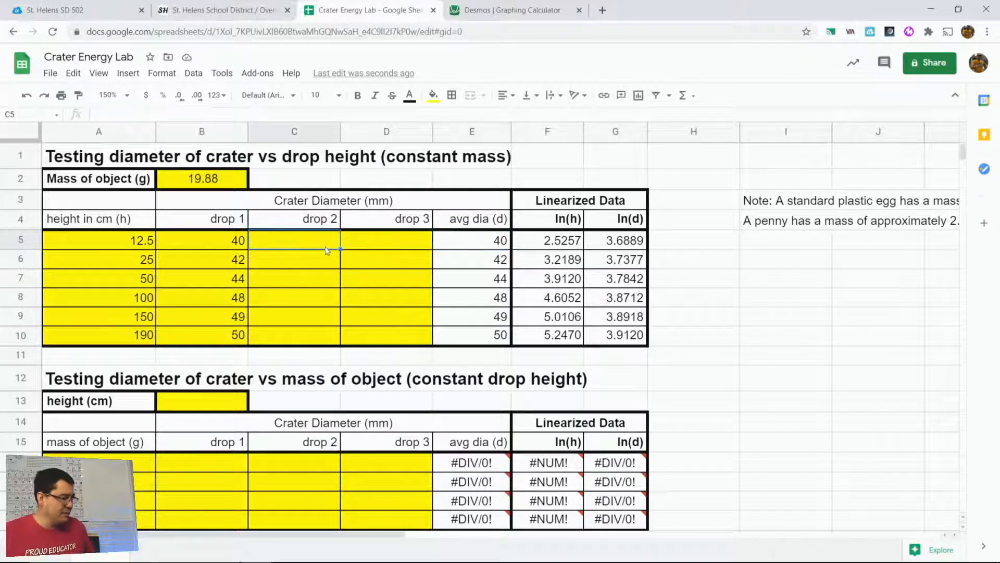
type("42")
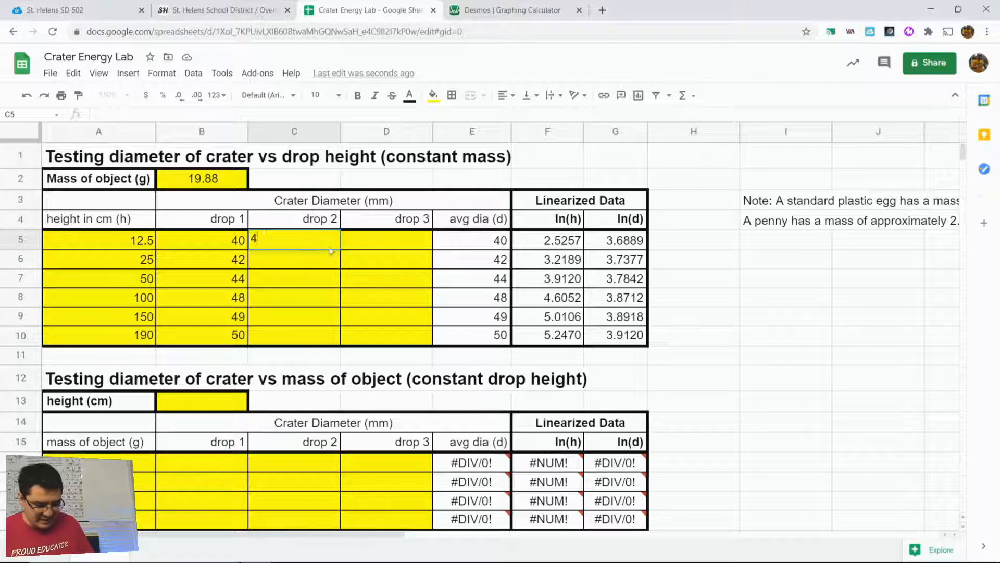
left_click(349, 274)
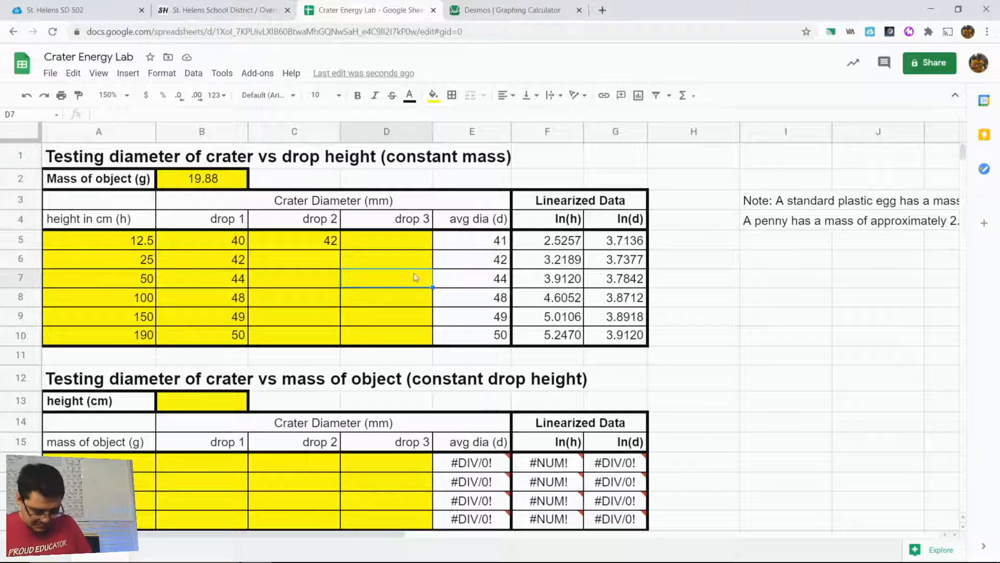
key("ctrl+z")
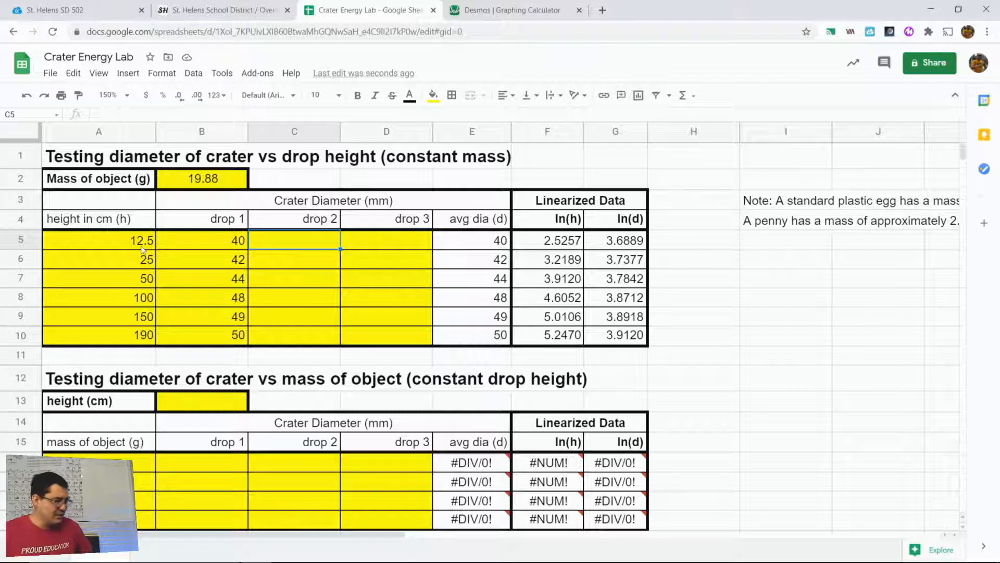
Copy the heights and drop 1 diameters in A5:B10, paste them into Desmos as a table and fit the graph to the points
left_click_drag(141, 246, 200, 334)
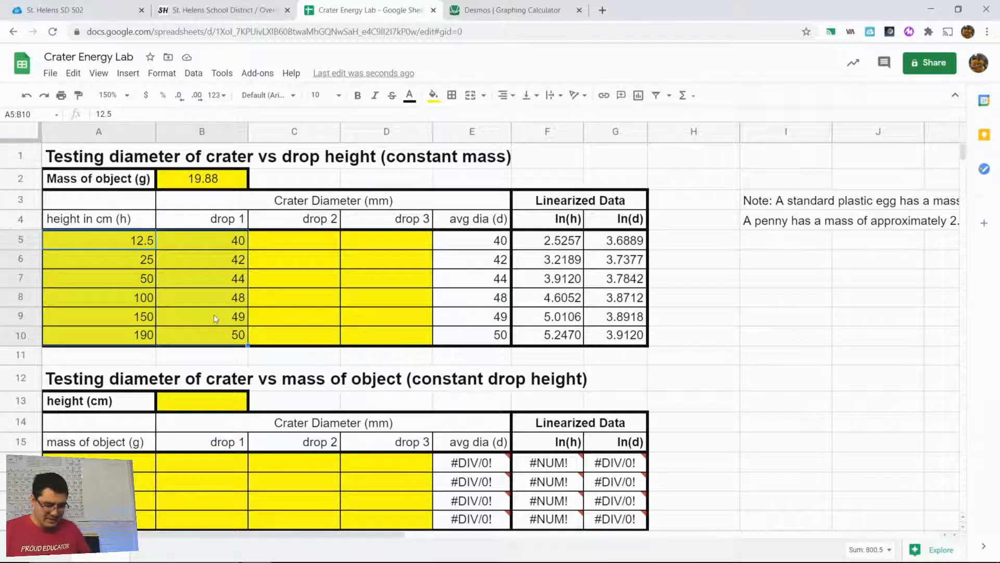
key("ctrl+c")
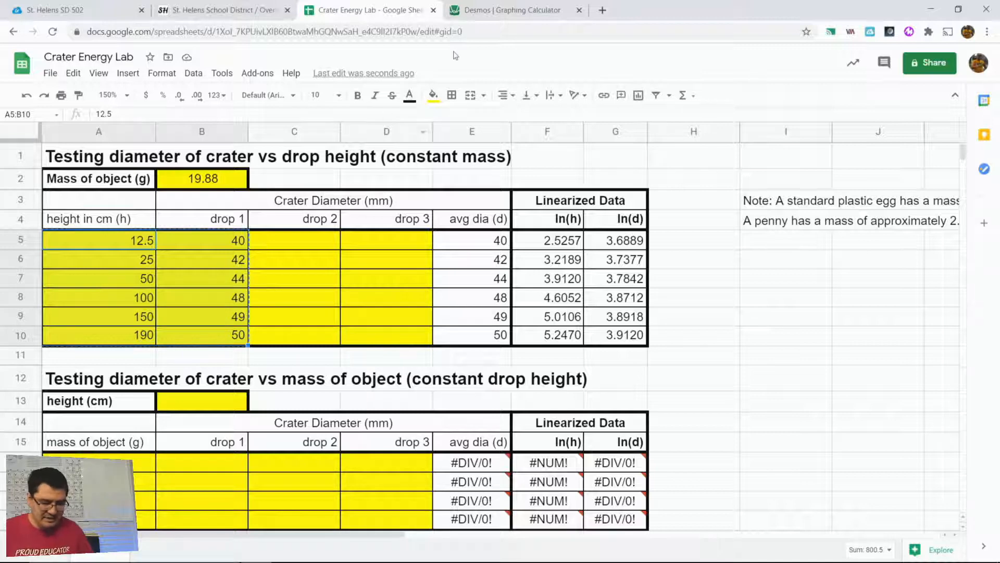
left_click(491, 10)
left_click(124, 130)
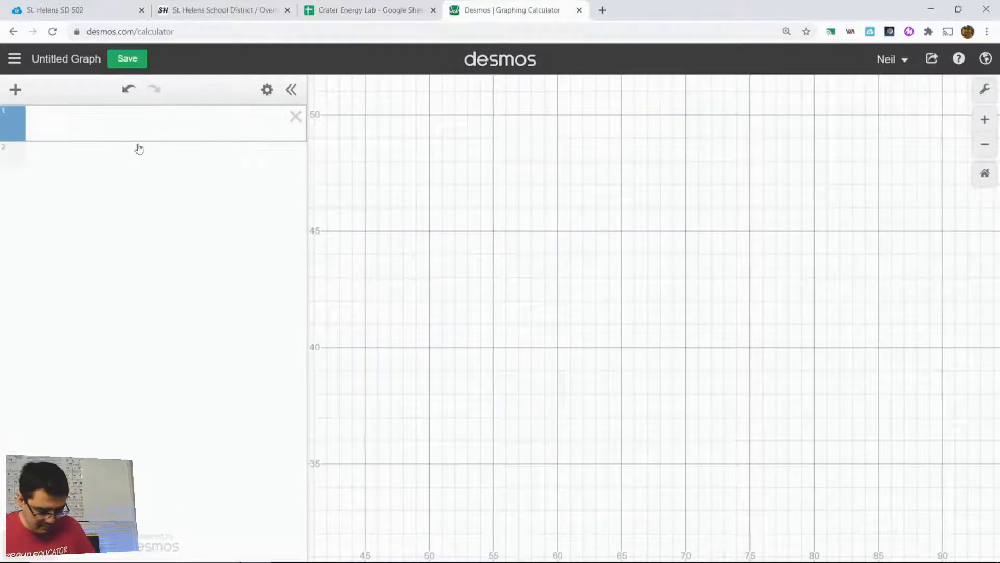
key("ctrl+v")
left_click(596, 346)
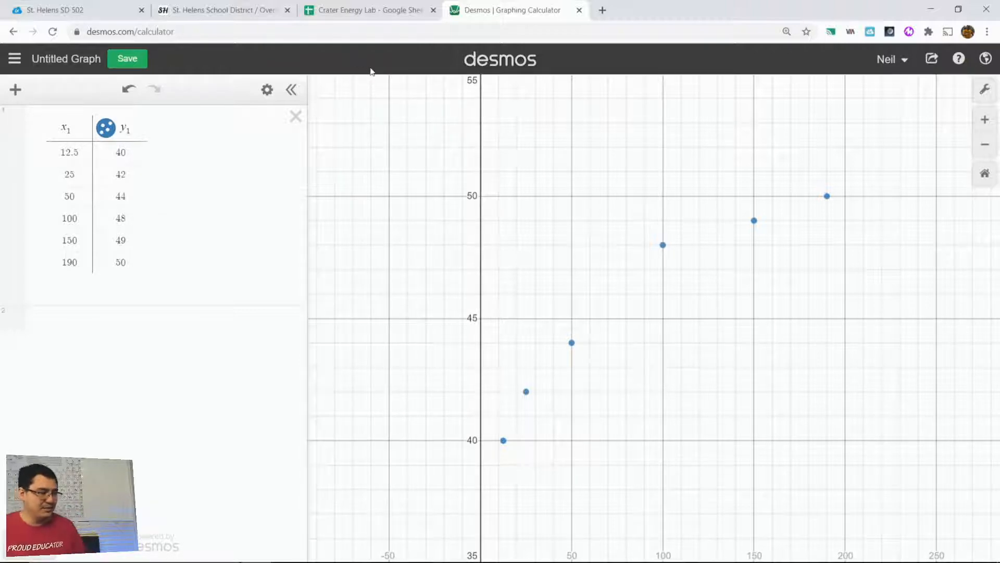
Return to the Crater Energy Lab spreadsheet, check the formulas in F5 and G5, and copy the linearized data in F5:G10
left_click(390, 8)
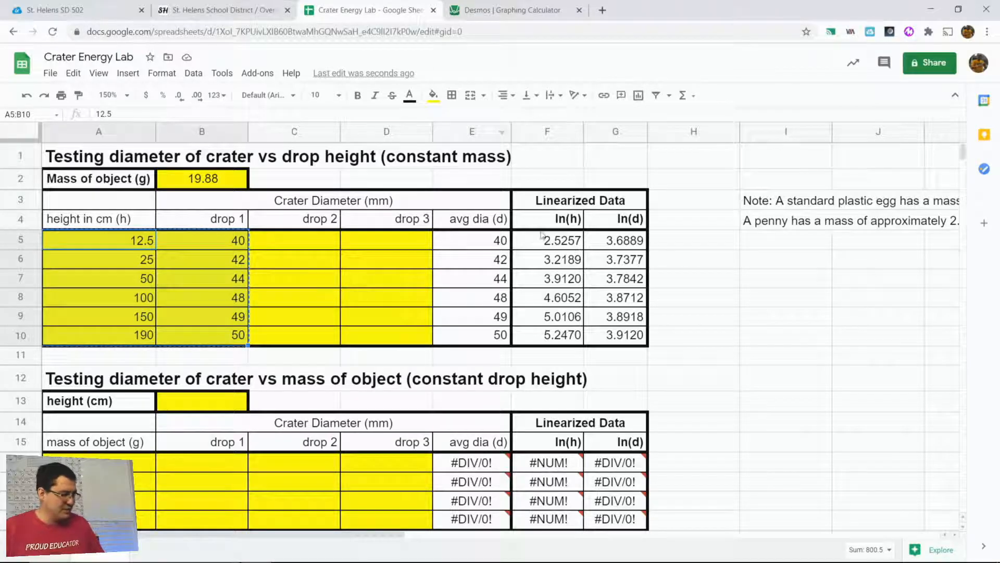
left_click(555, 242)
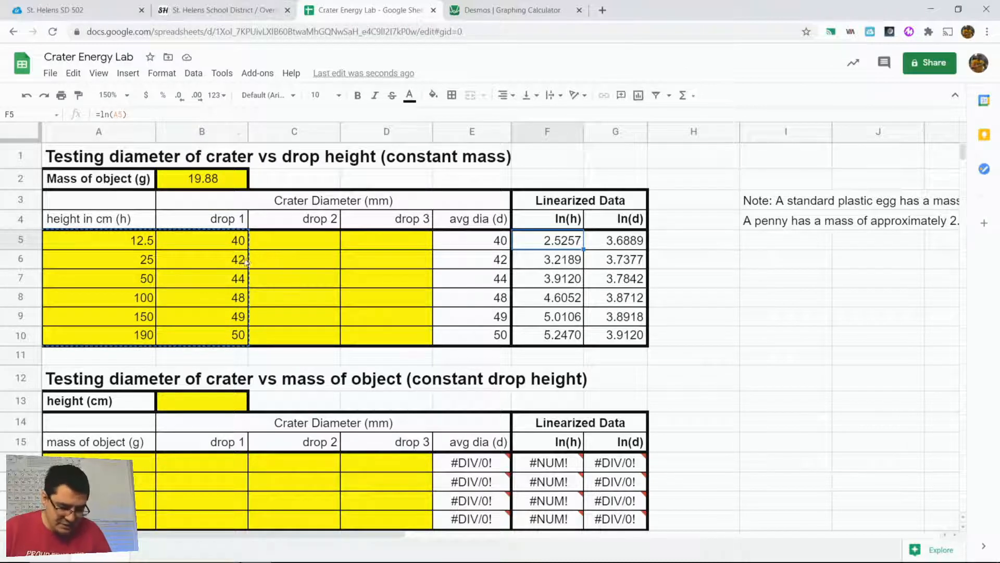
left_click(625, 243)
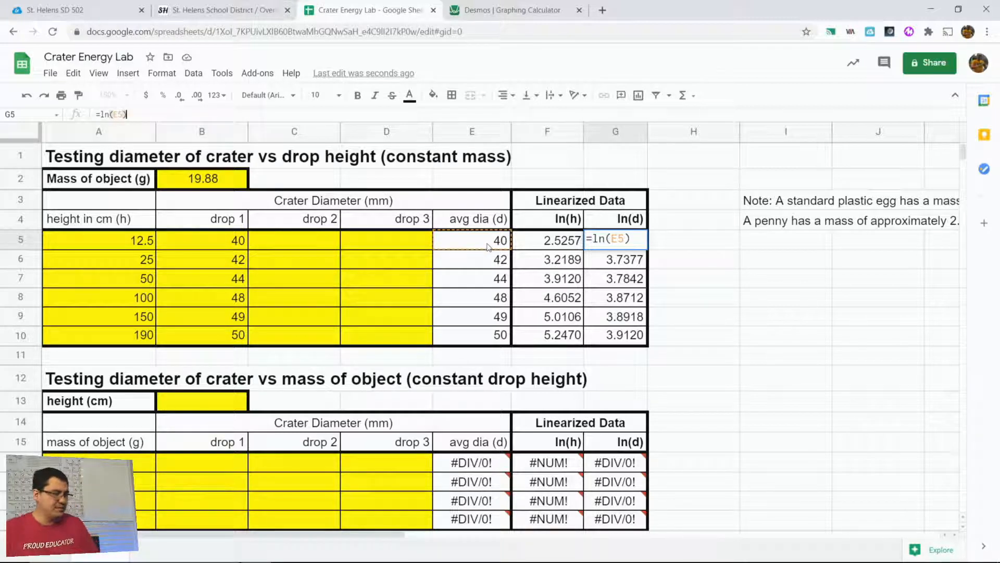
key("ctrl+Return")
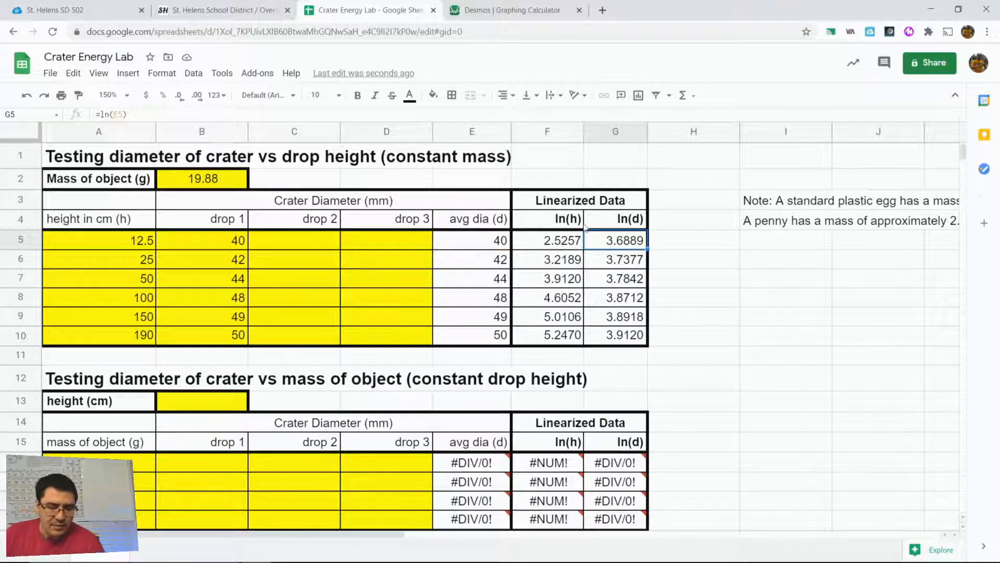
left_click_drag(578, 239, 625, 331)
key("ctrl+c")
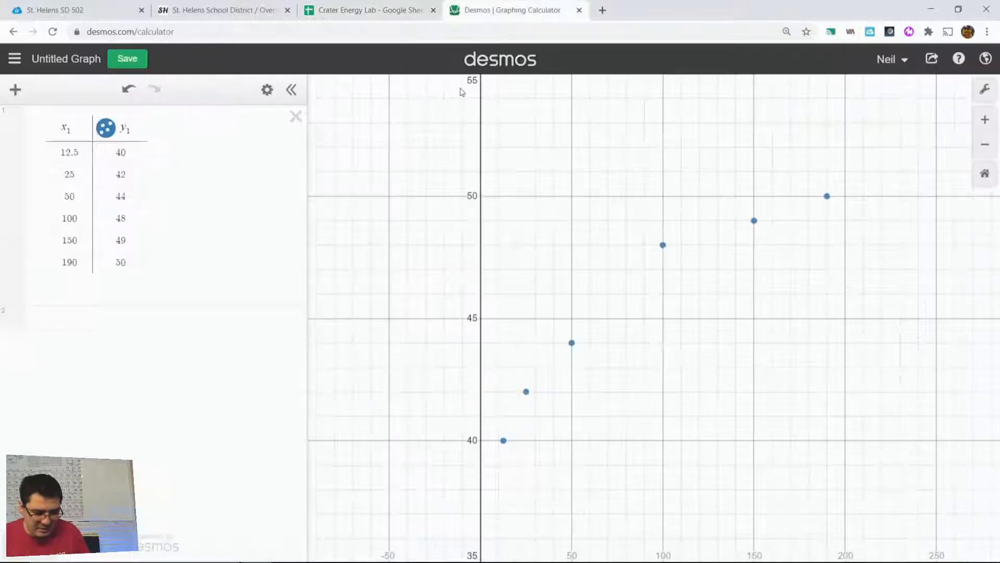
In Desmos, replace the existing height and diameter table with the copied ln(h) and ln(d) values
left_click(532, 12)
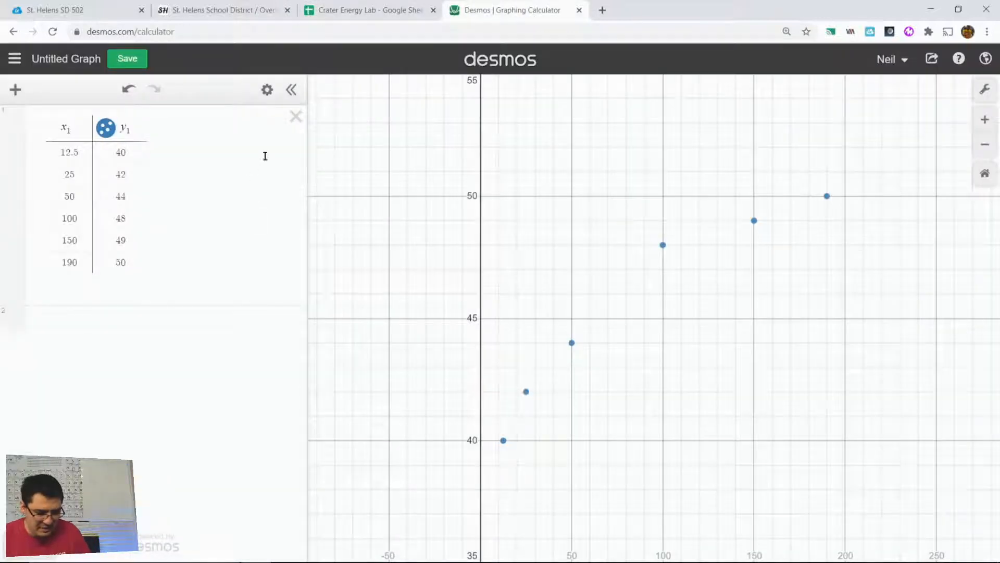
left_click(295, 117)
left_click(62, 125)
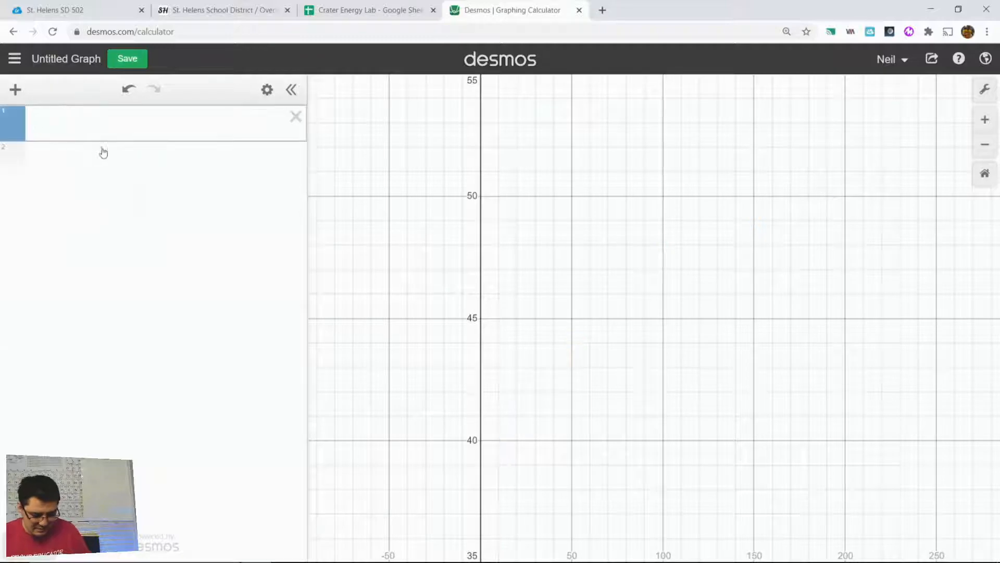
key("ctrl+v")
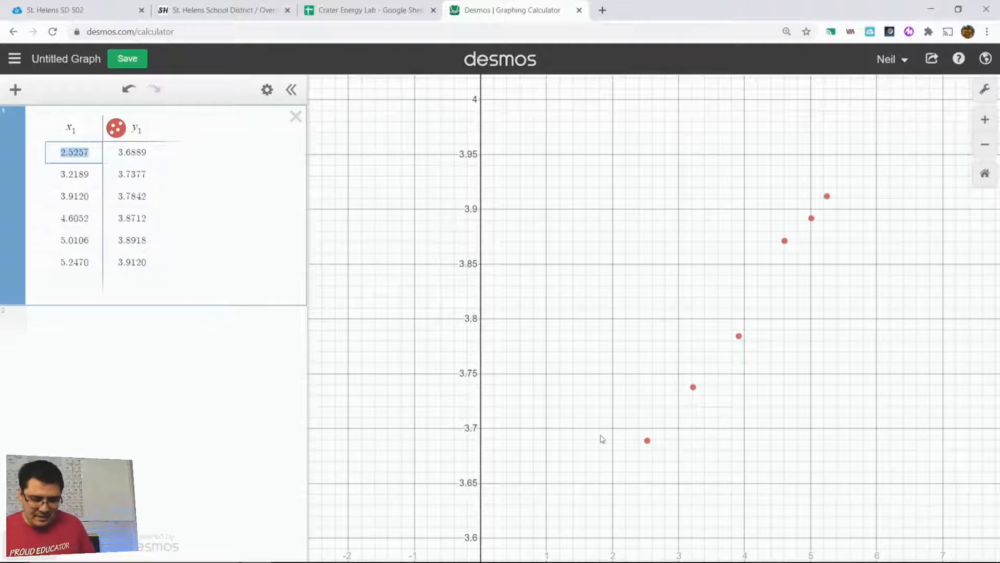
Add the linear regression y₁ ~ m·x₁ + b for the linearized data below the table
left_click(180, 330)
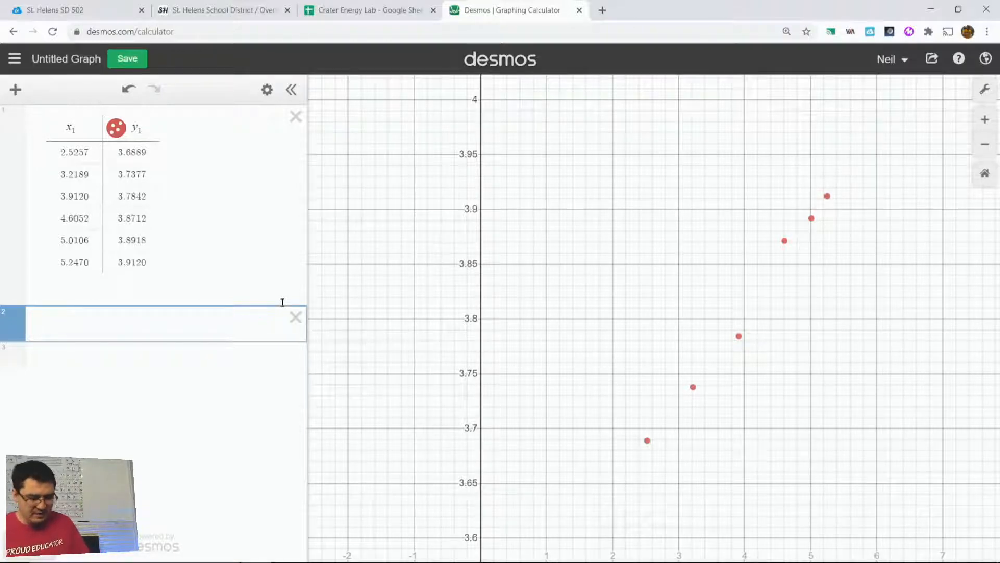
type("y_")
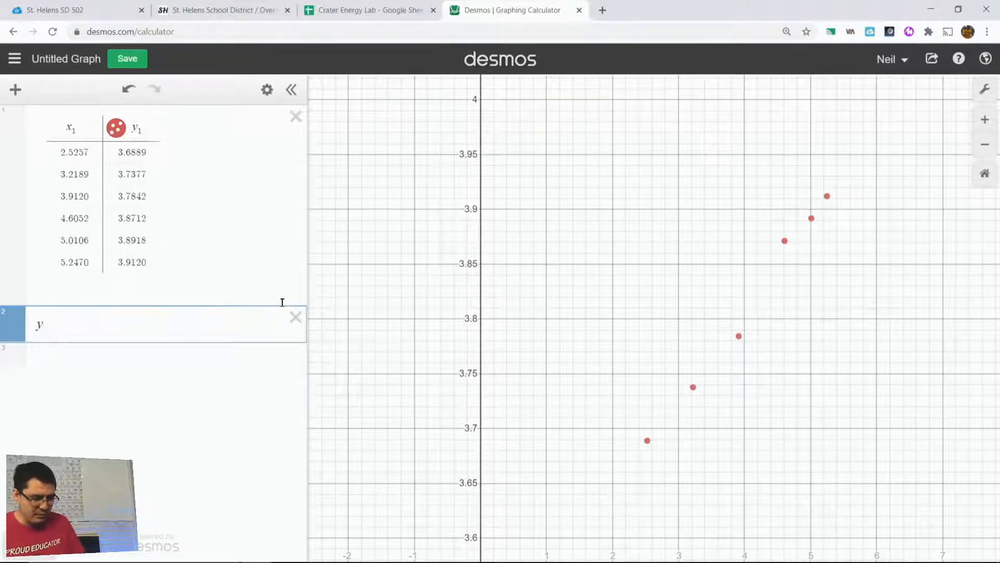
type("1")
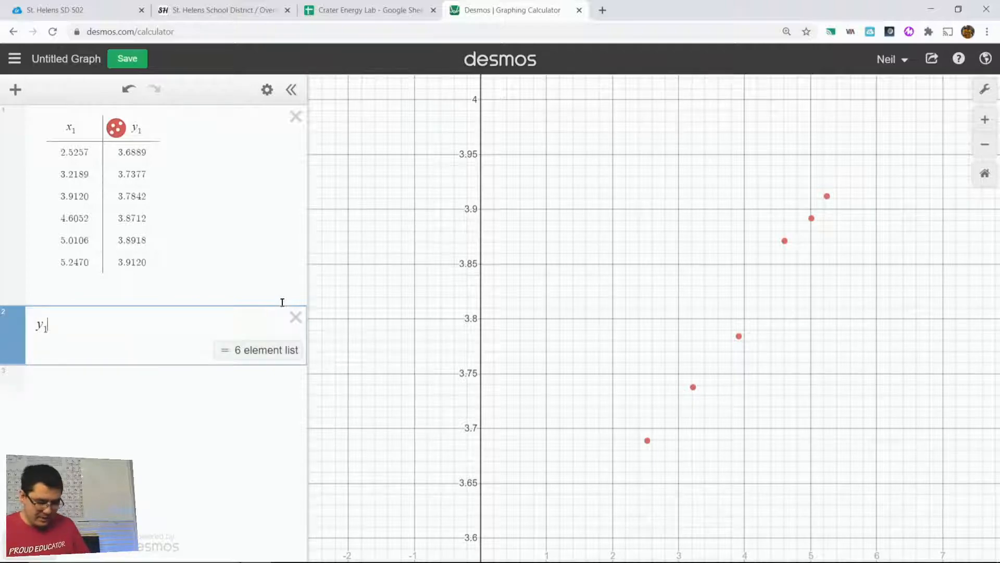
type("~")
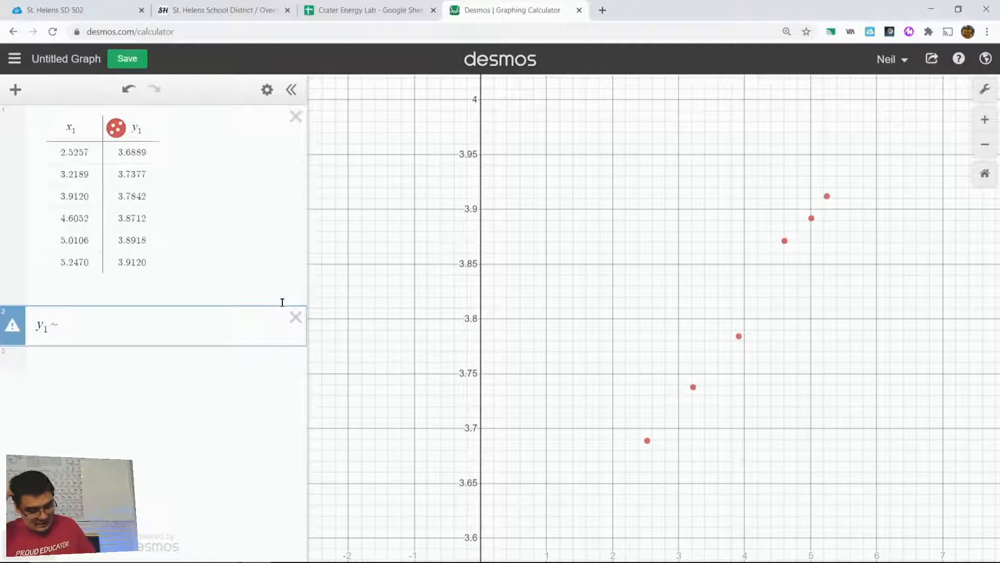
type("m*")
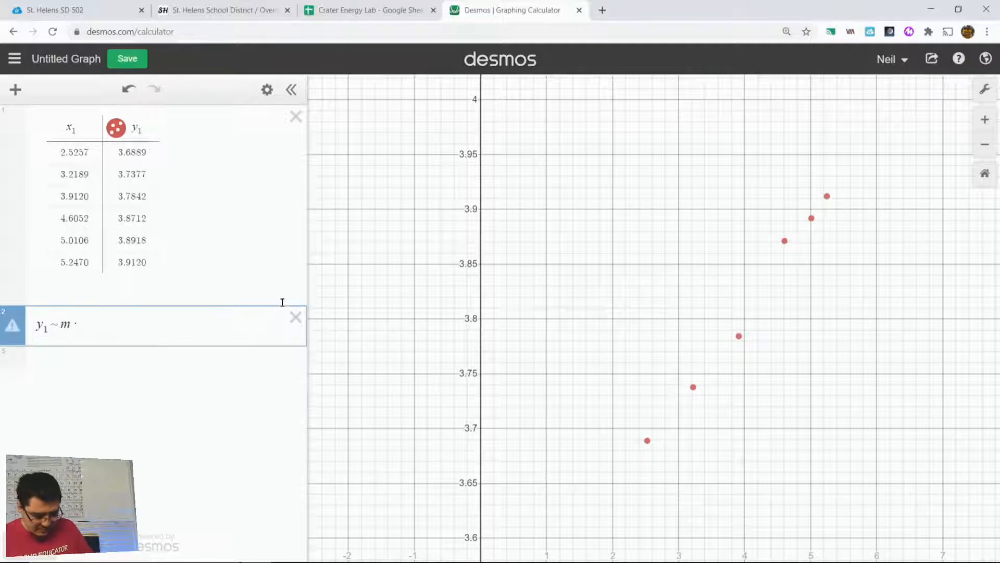
type("x_")
type("1")
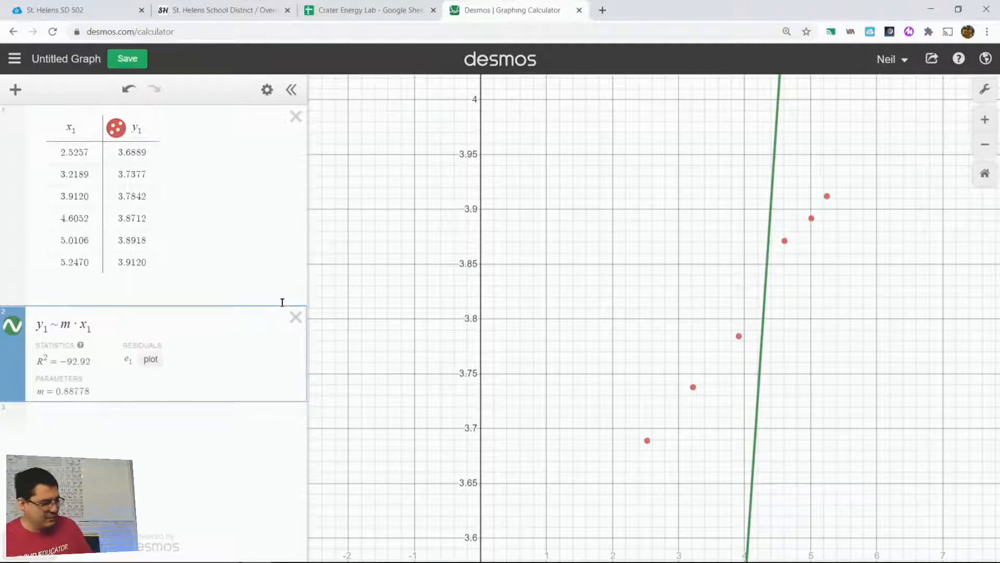
type("+")
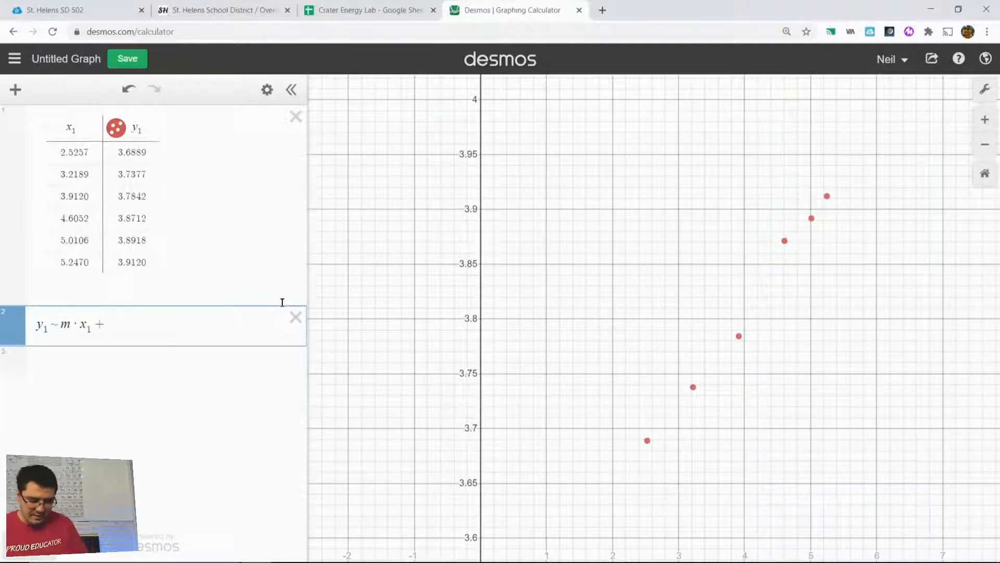
type("b")
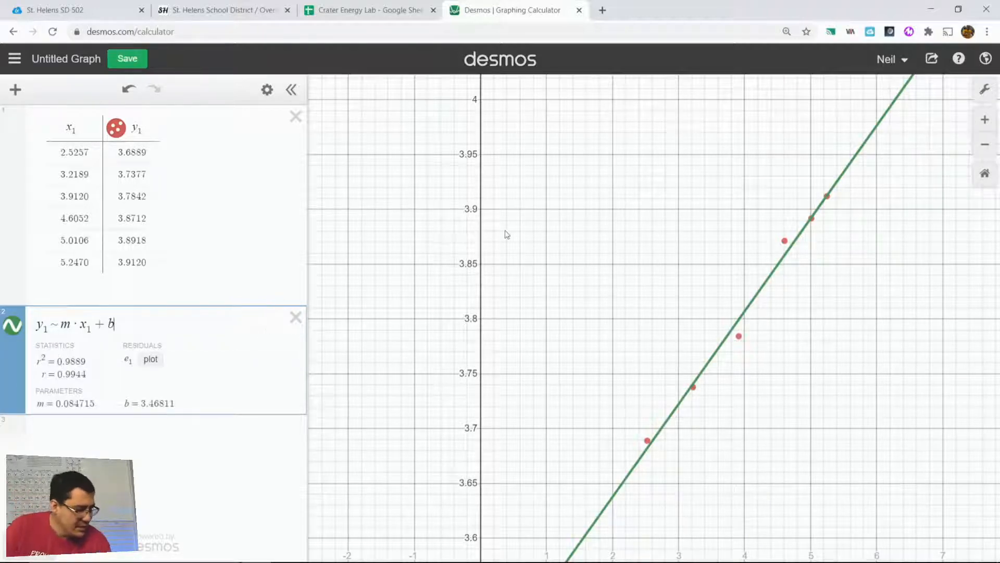
left_click(985, 89)
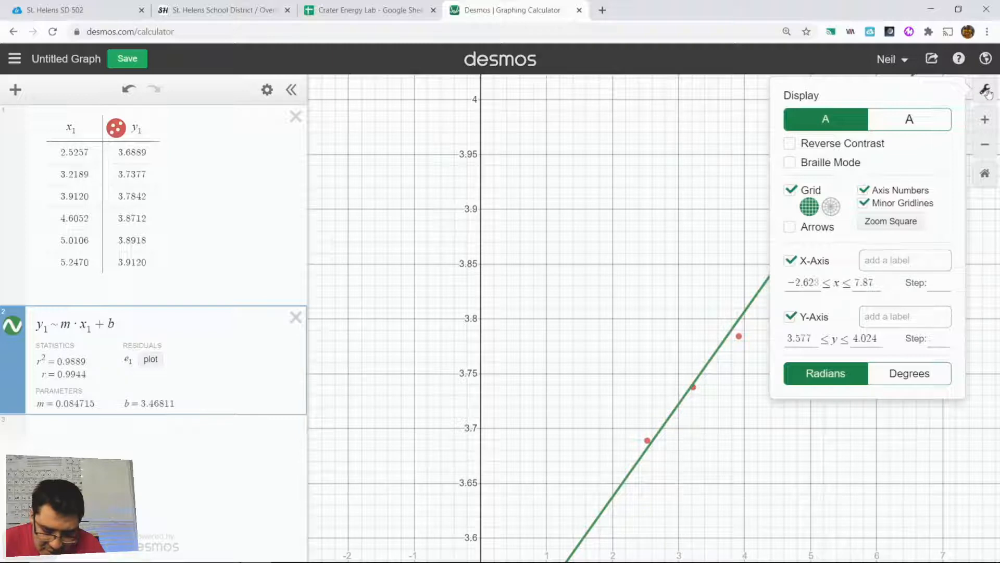
left_click(861, 151)
left_click(862, 151)
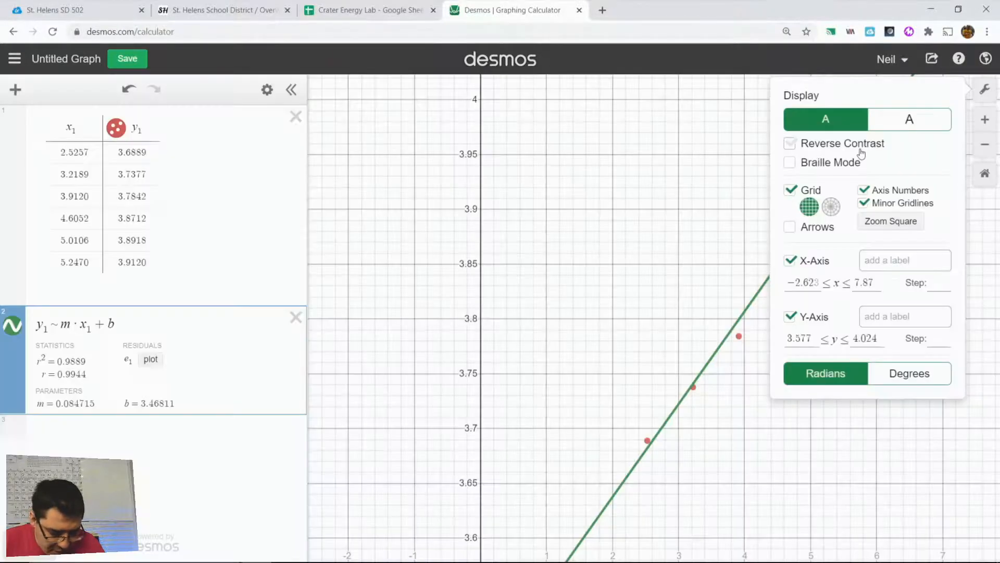
left_click(983, 92)
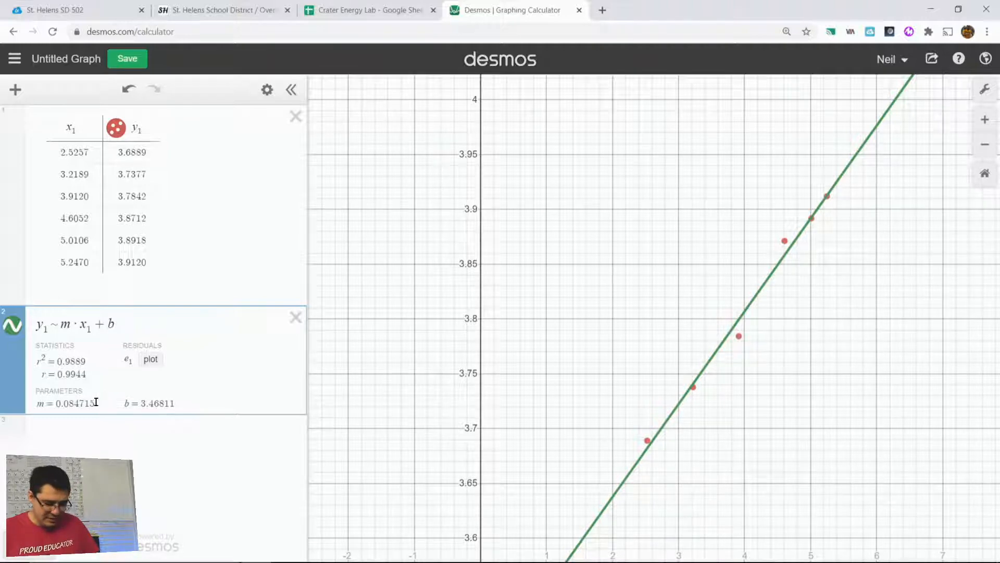
Switch to the Crater Energy Lab spreadsheet and enter 100 cm as the height for the constant drop height table
left_click(374, 10)
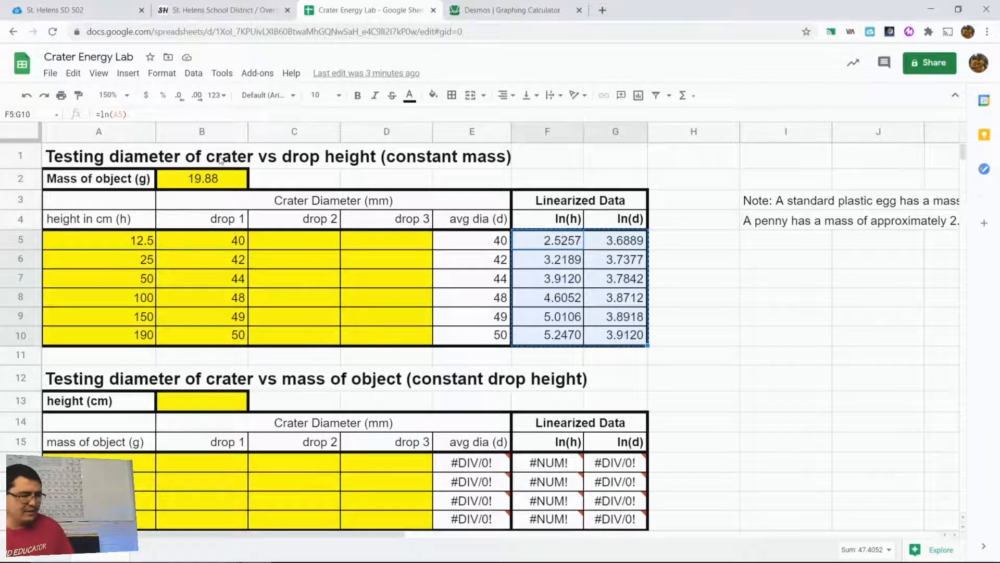
scroll(195, 257, "down", 3)
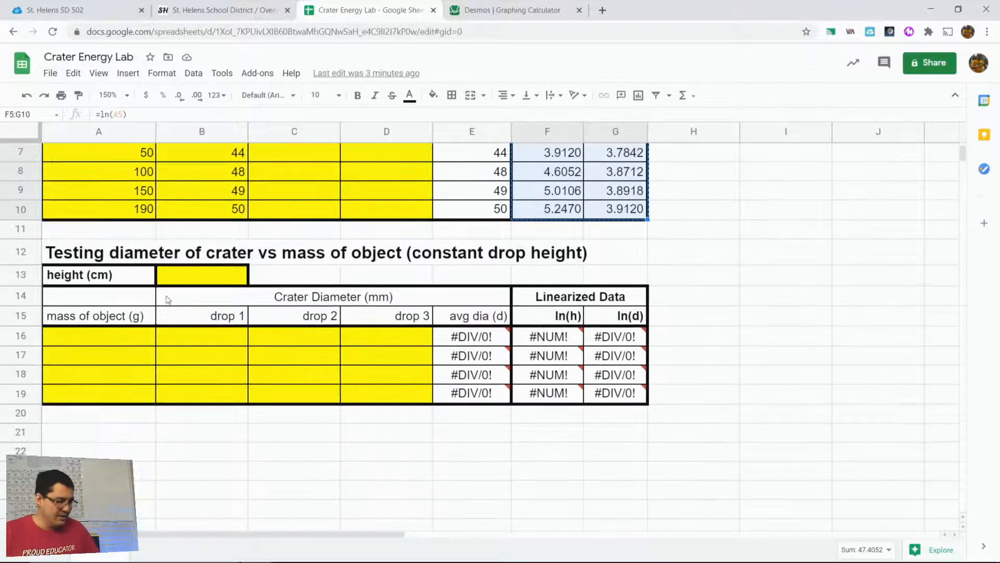
left_click(194, 281)
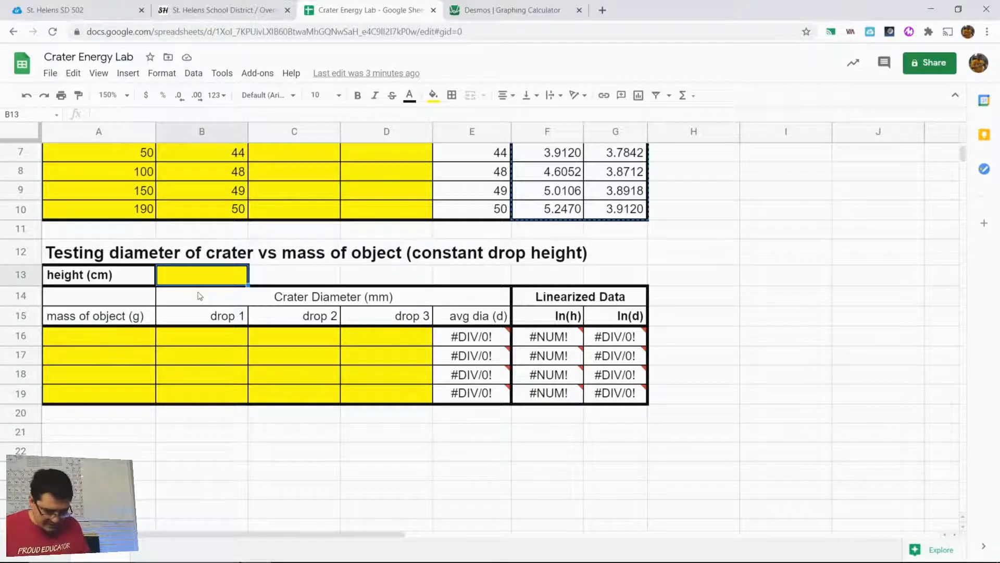
type("`1")
key("BackSpace")
type("100")
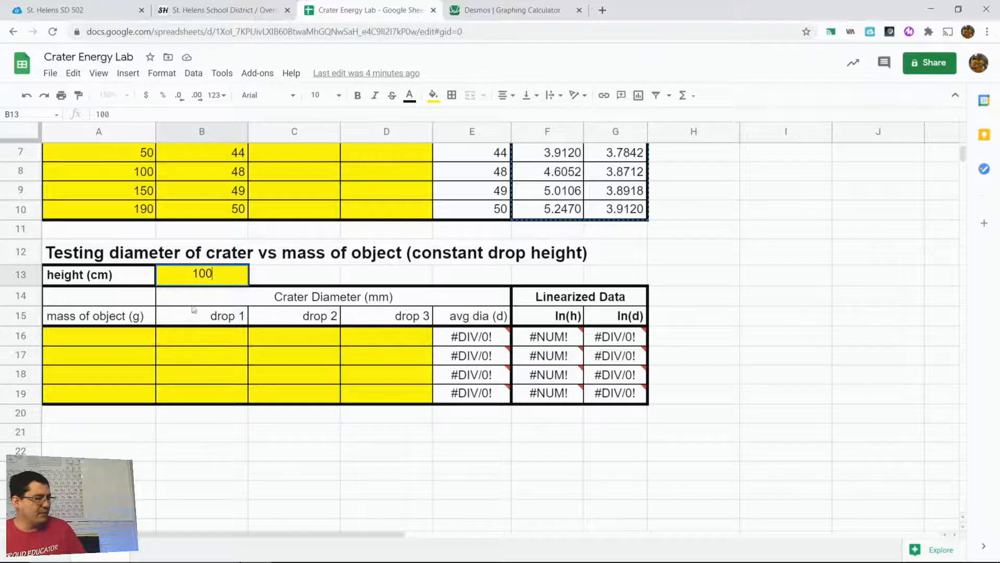
Fill the mass of object column in the constant drop height table with 4.8, 9.85, 14.88 and 19.88 g
left_click(136, 341)
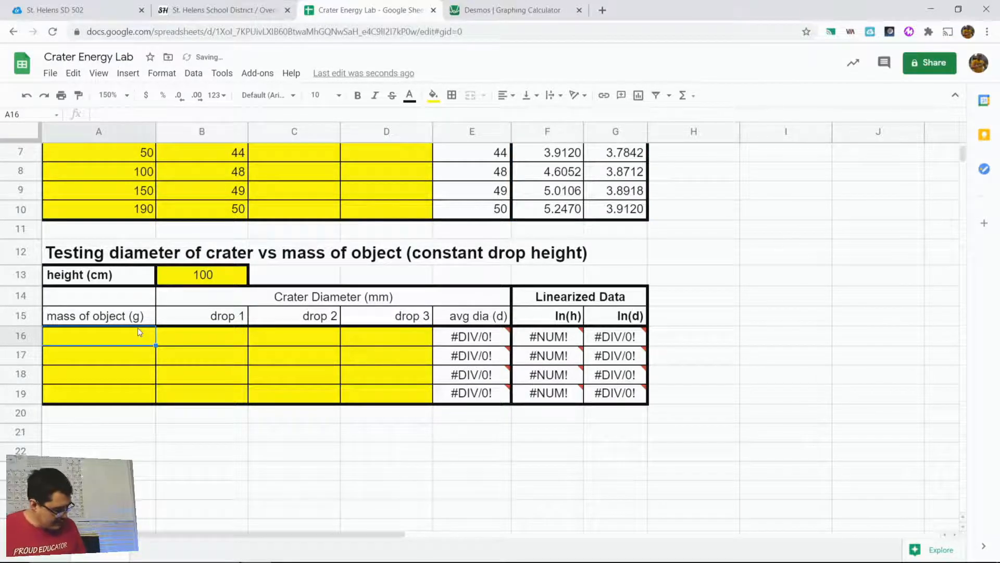
type("4.8")
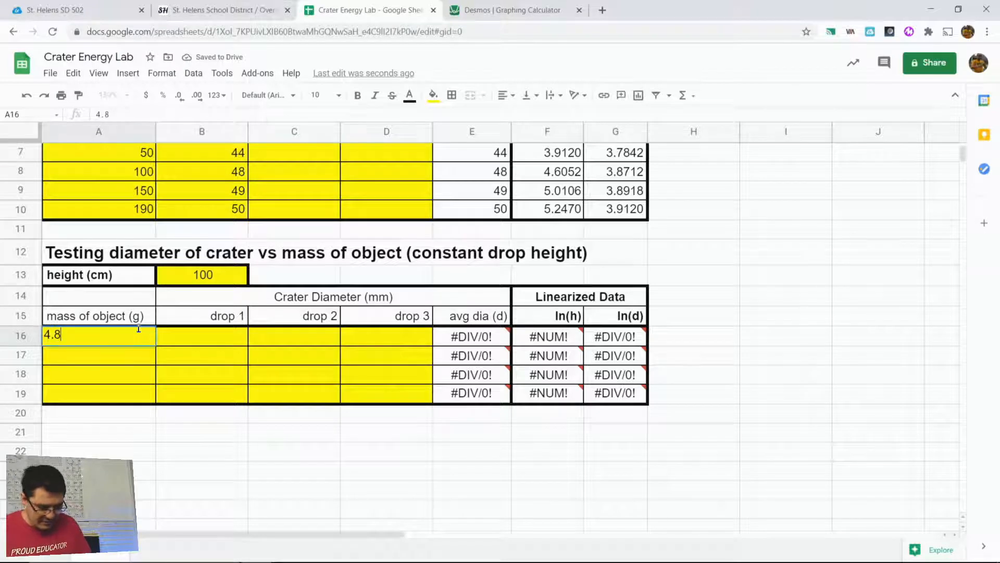
key("Return")
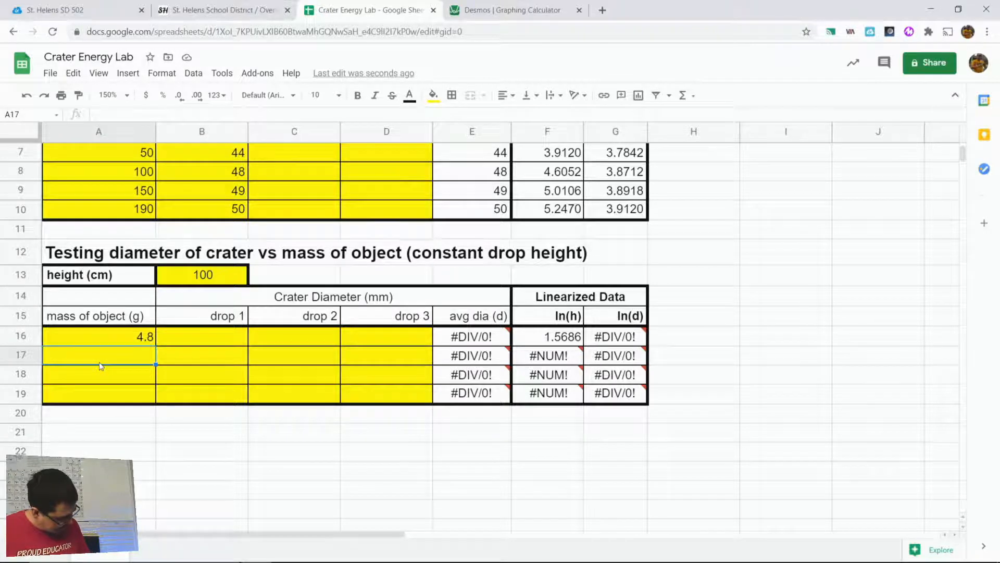
type("9.85")
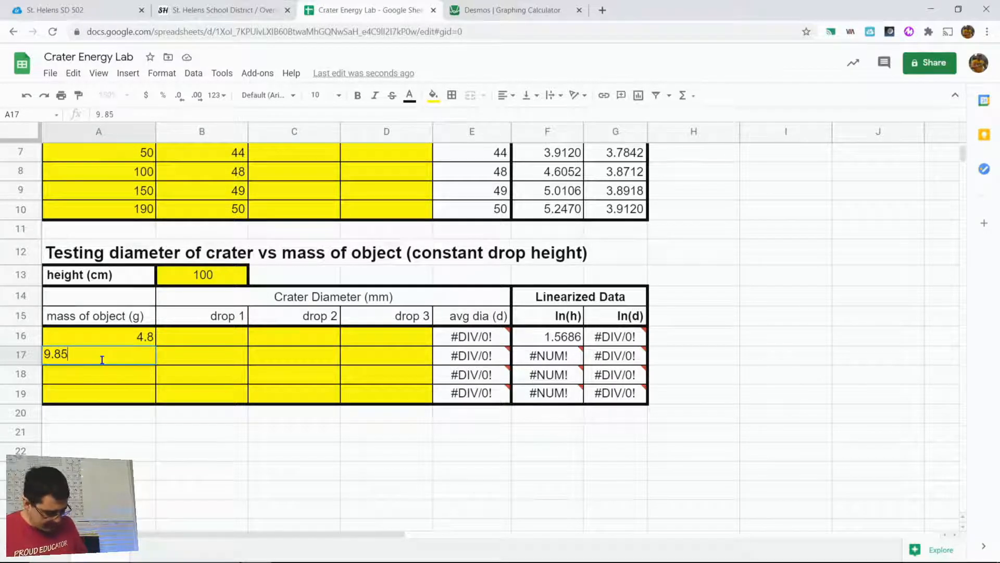
key("Return")
type("14.88")
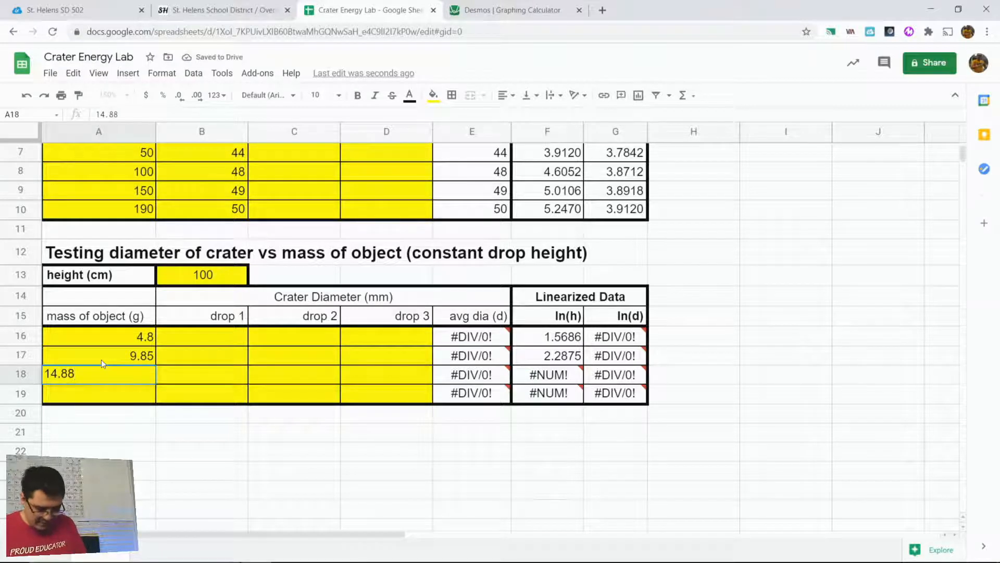
key("Return")
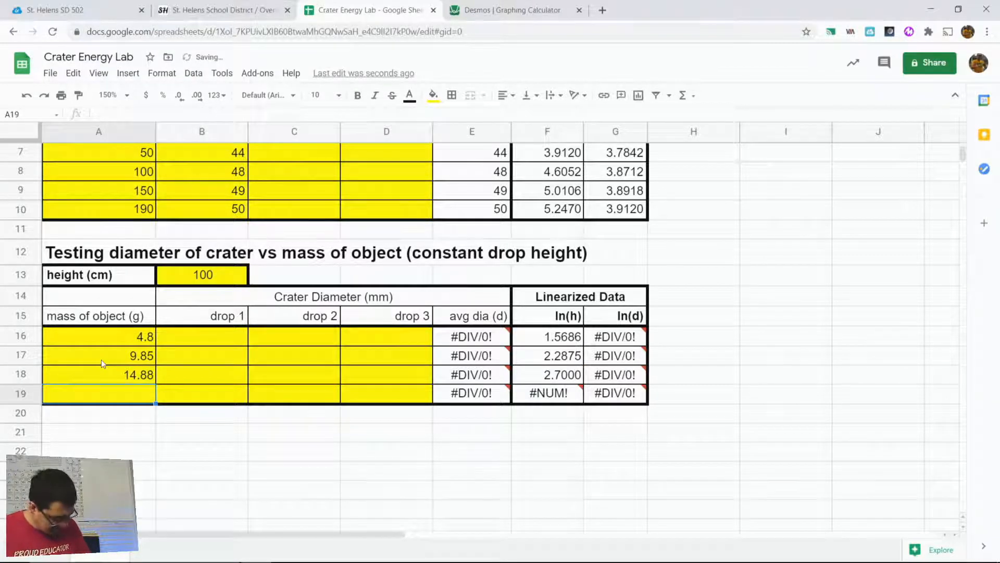
type("19.88")
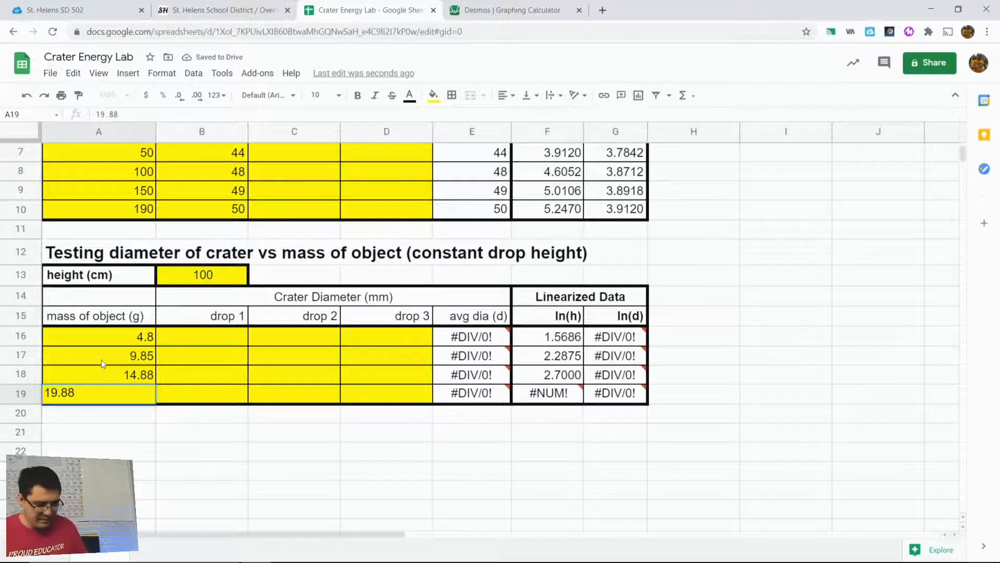
left_click(261, 395)
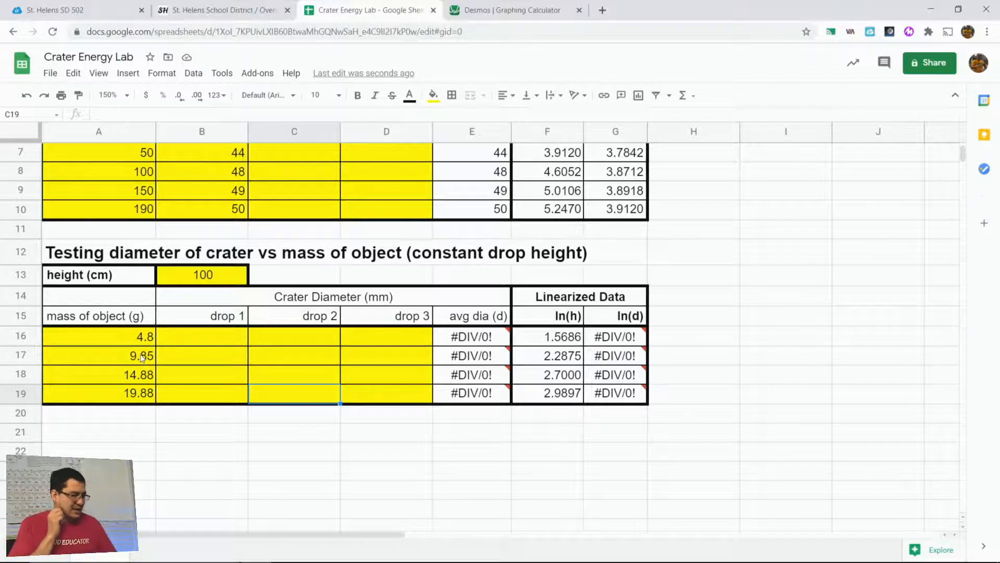
Fill the drop 3 column of the constant drop height table with crater diameters 40, 43, 47 and 48 mm
left_click(485, 340)
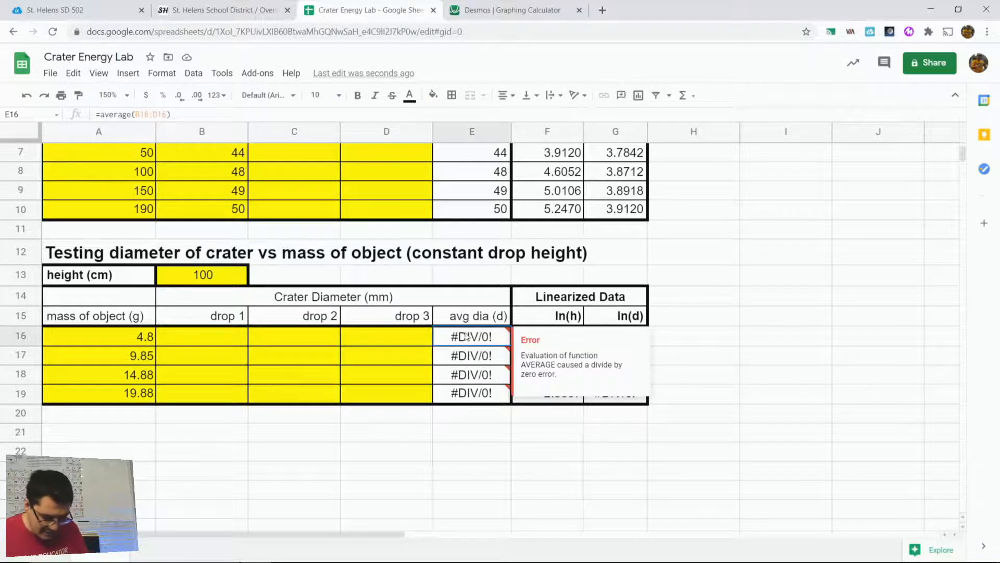
left_click(384, 335)
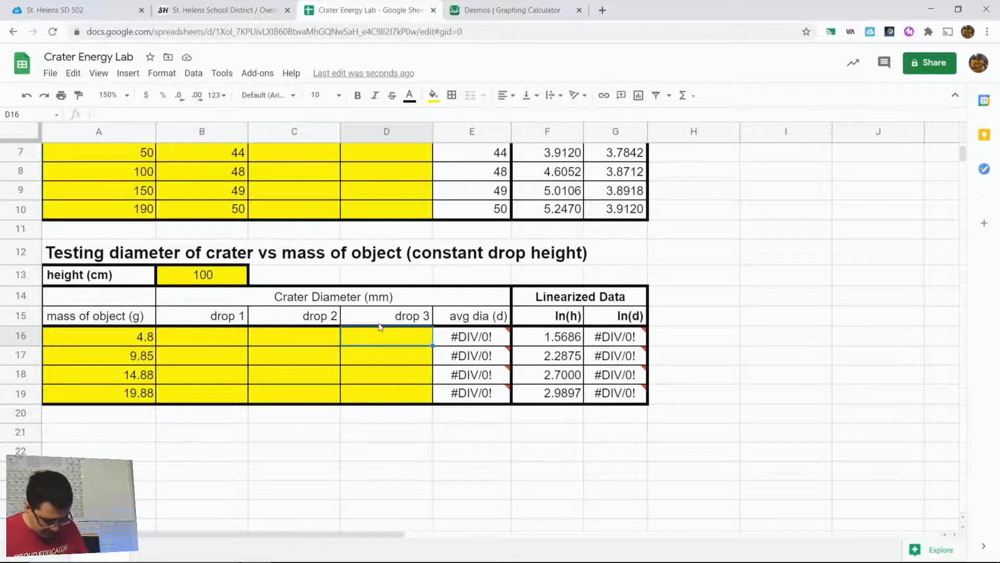
type("40")
key("Return")
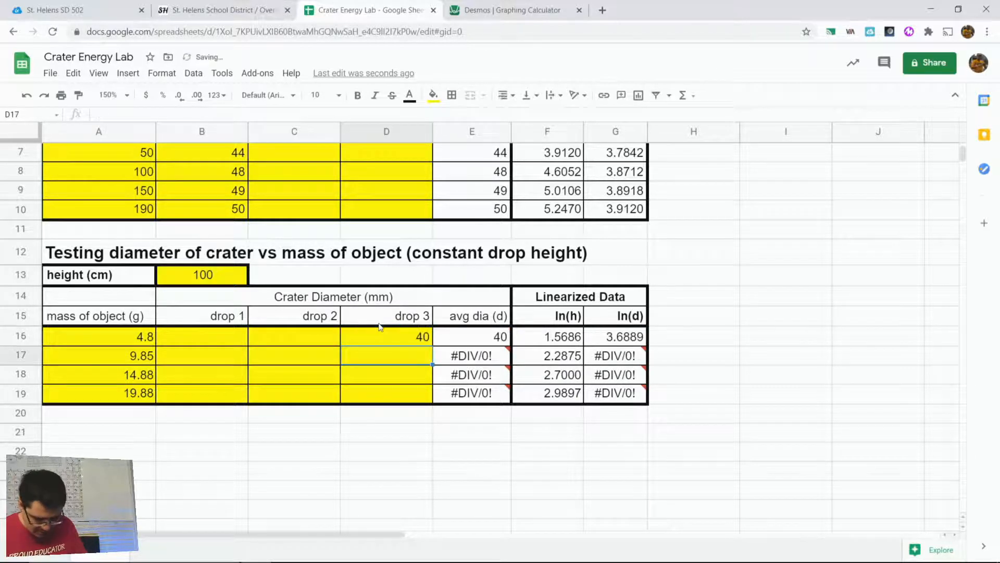
type("43")
key("Return")
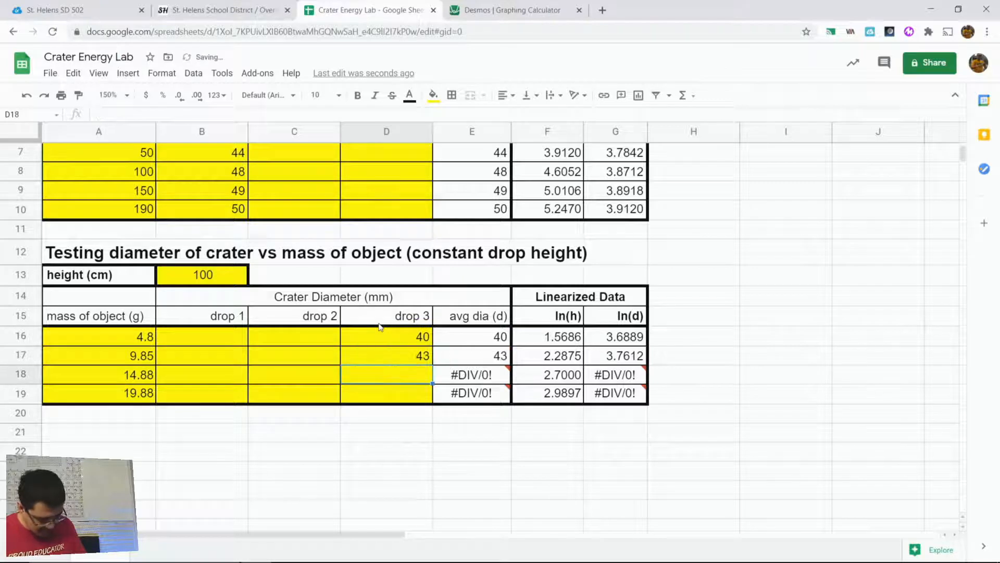
type("47")
key("Return")
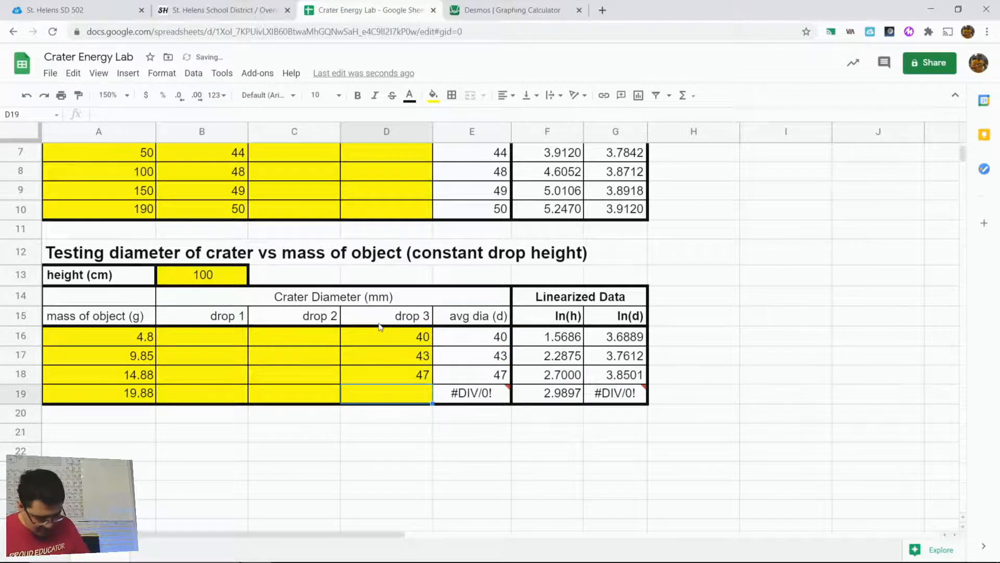
type("48")
key("Return")
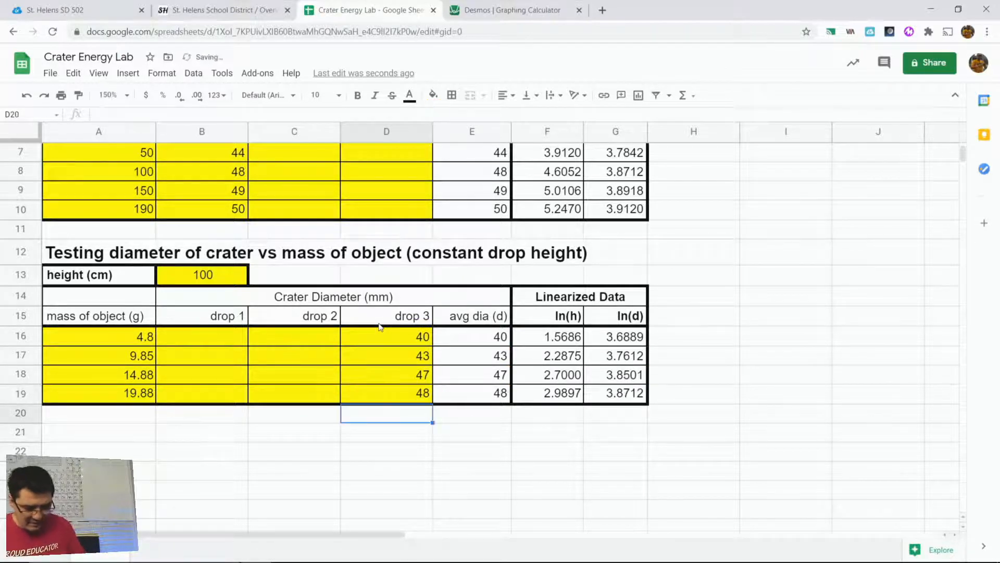
Change the ln(h) heading in the linearized data of the constant drop height table to ln(m)
left_click(538, 508)
left_click(573, 319)
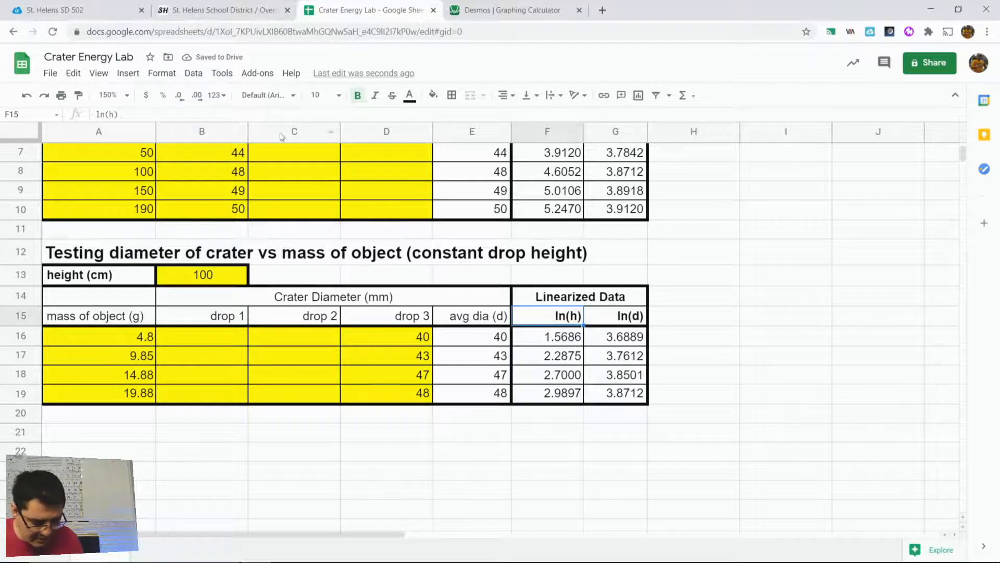
left_click(111, 115)
double_click(112, 115)
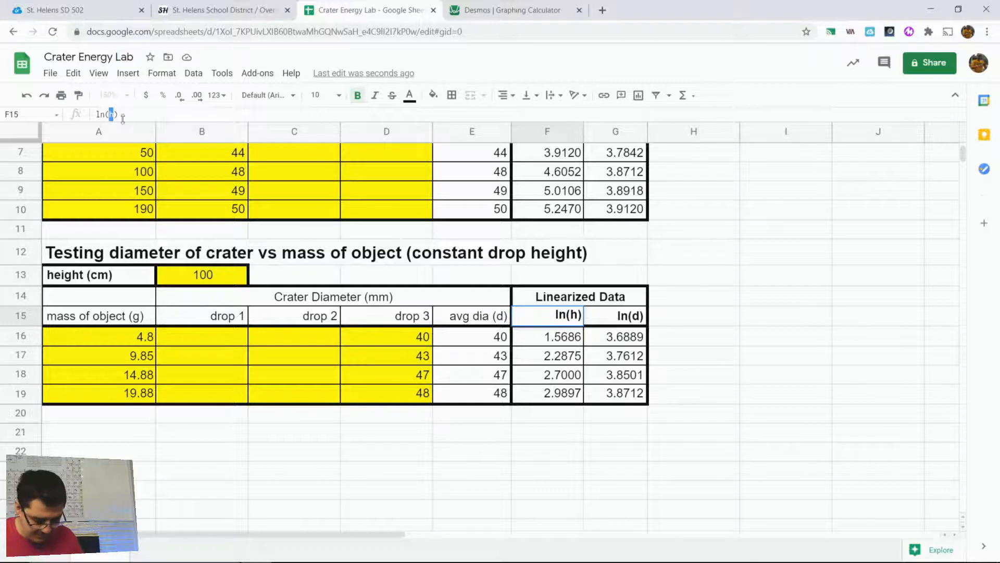
type("m")
key("Return")
left_click_drag(727, 490, 787, 489)
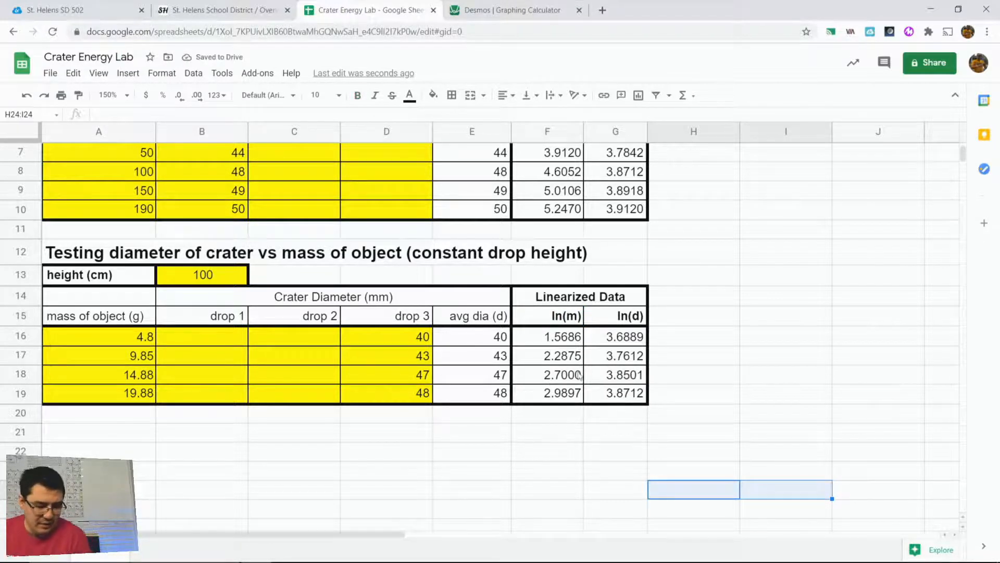
Move the drop 3 diameters of the mass test into the drop 1 column and copy the mass and drop 1 values
left_click(560, 342)
left_click_drag(586, 362, 625, 393)
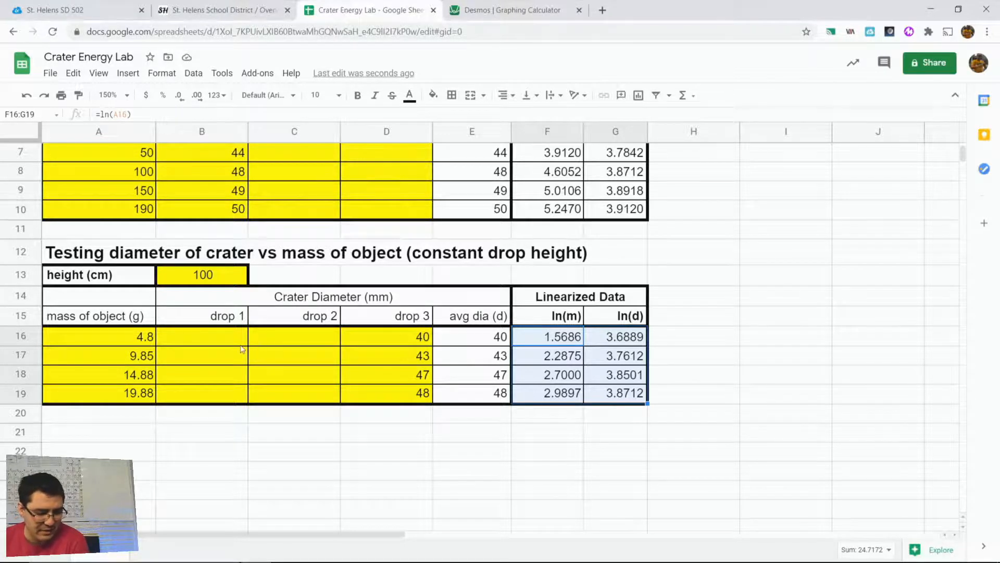
left_click_drag(422, 341, 413, 396)
key("ctrl+x")
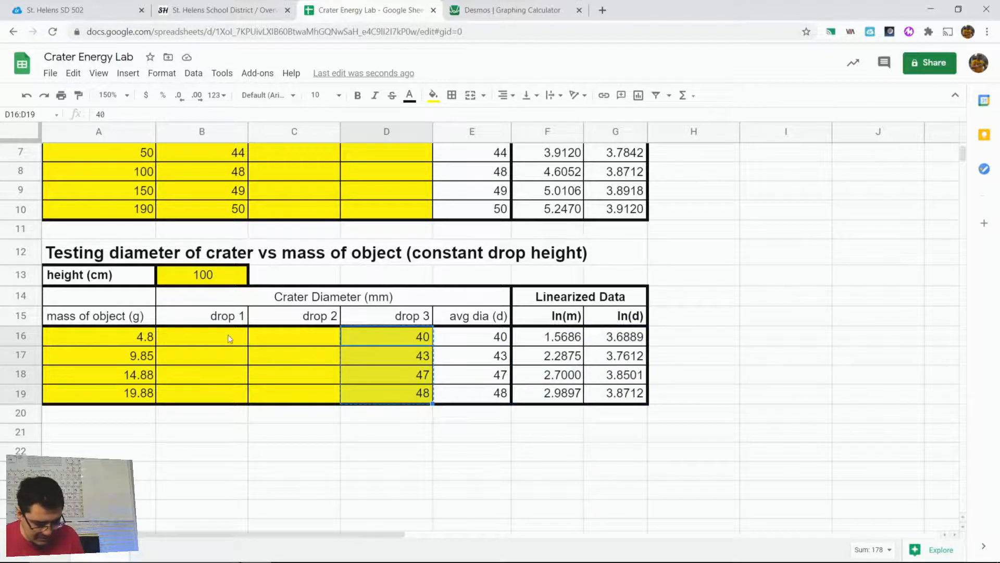
left_click(230, 337)
key("ctrl+v")
left_click_drag(149, 336, 223, 392)
key("ctrl+c")
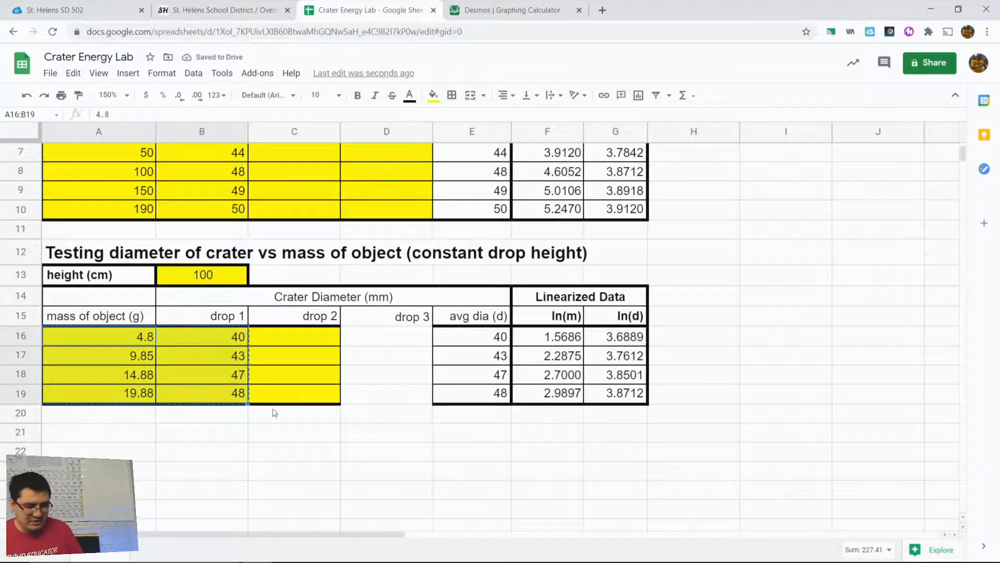
Switch to Desmos and delete the existing ln(h) and ln(d) table and its linear regression
left_click(541, 12)
left_click(295, 118)
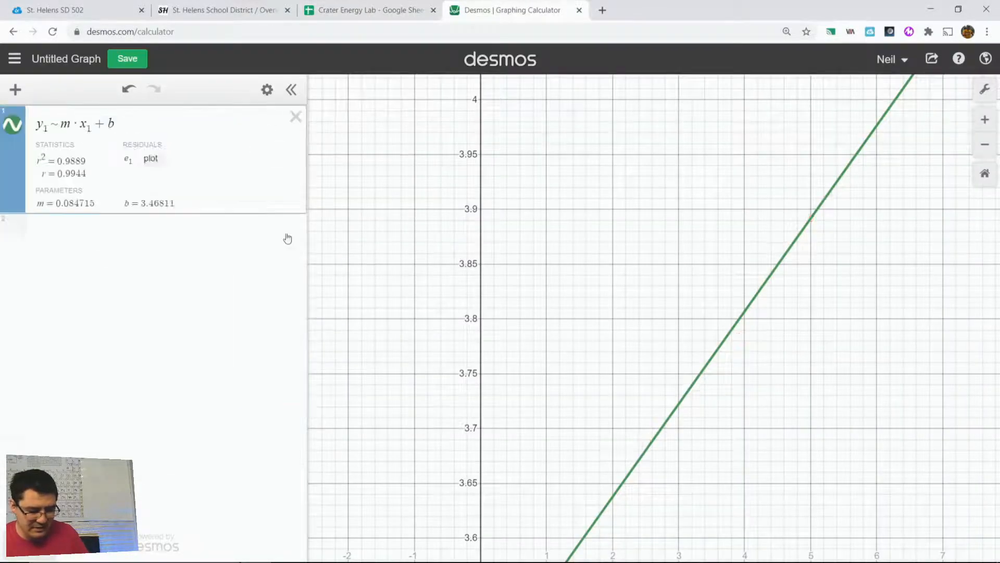
left_click(295, 117)
Graph the copied mass and diameter values as a table in the empty expression list and delete that table again
left_click(160, 121)
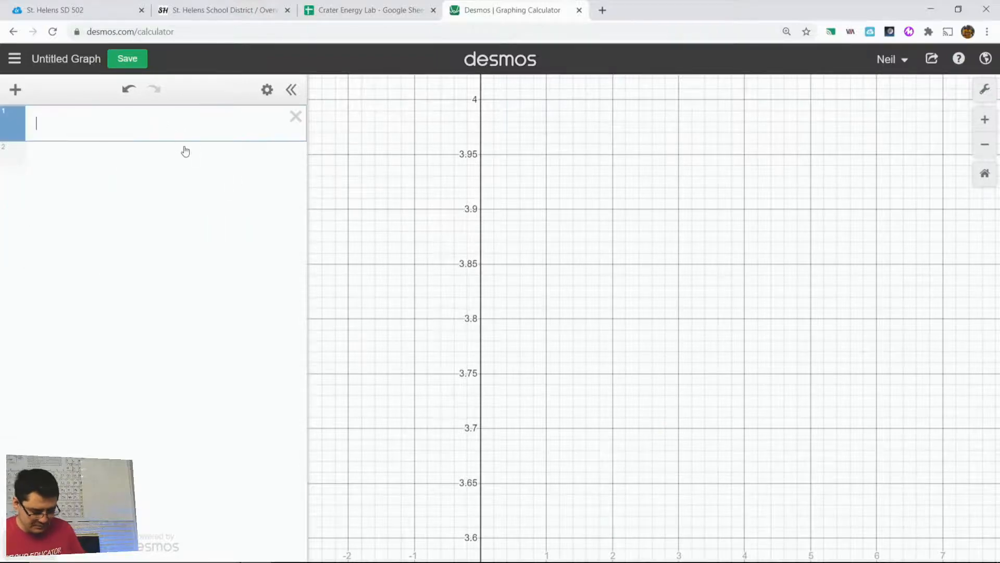
key("ctrl+v")
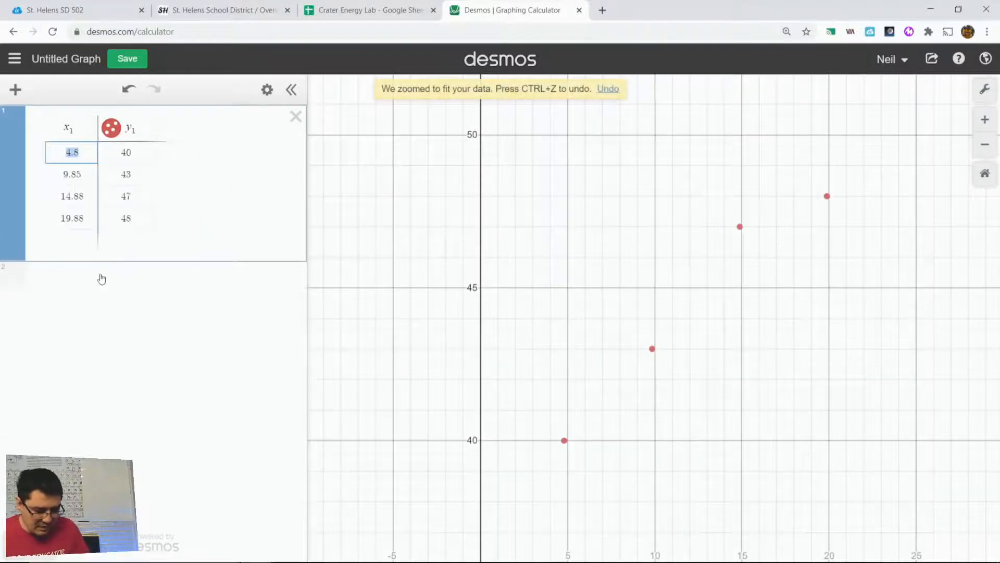
left_click(113, 287)
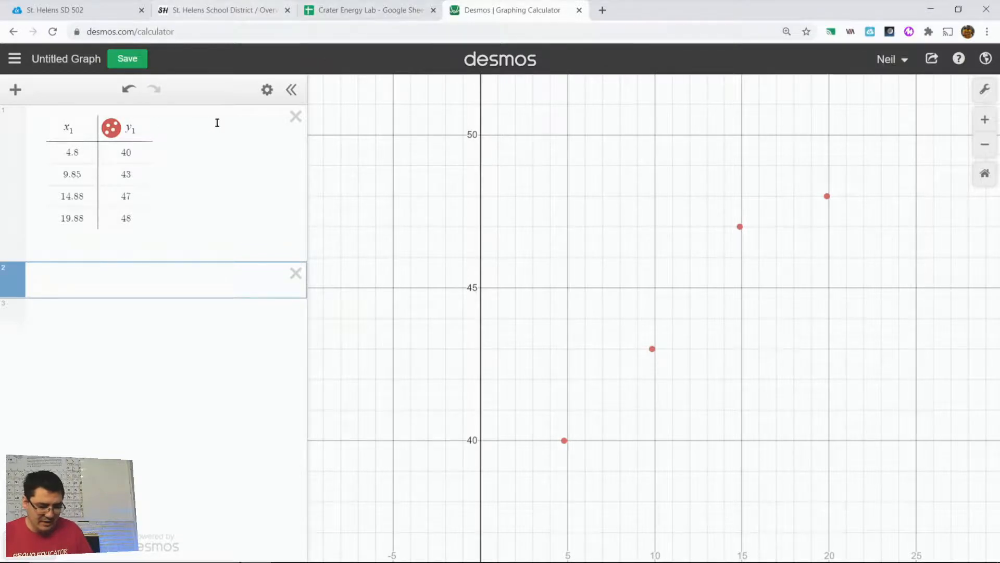
left_click(295, 116)
Copy the ln(m) and ln(d) values from the spreadsheet into a new Desmos table and inspect the lowest plotted point
left_click(351, 15)
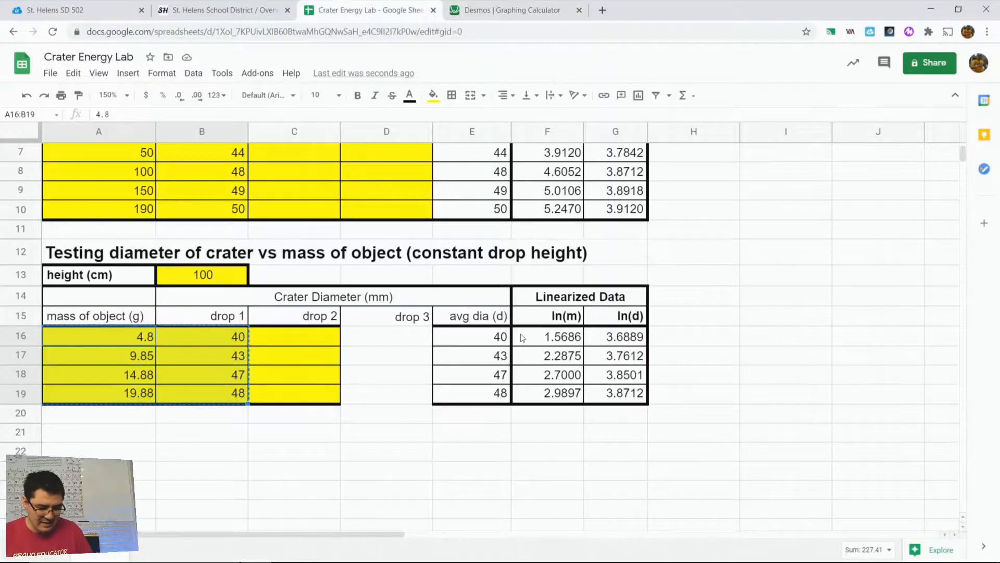
left_click_drag(563, 336, 617, 396)
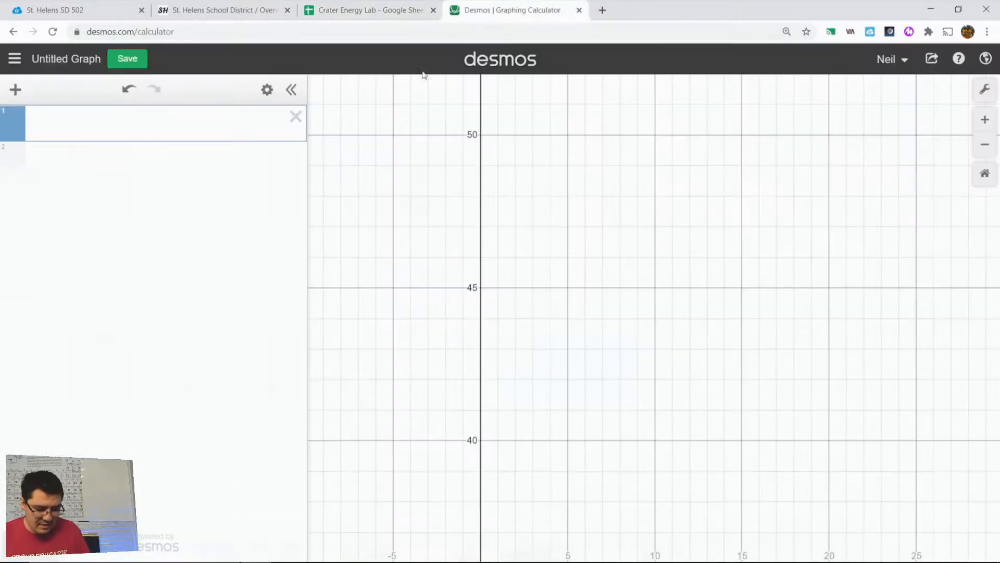
left_click(540, 9)
key("ctrl+v")
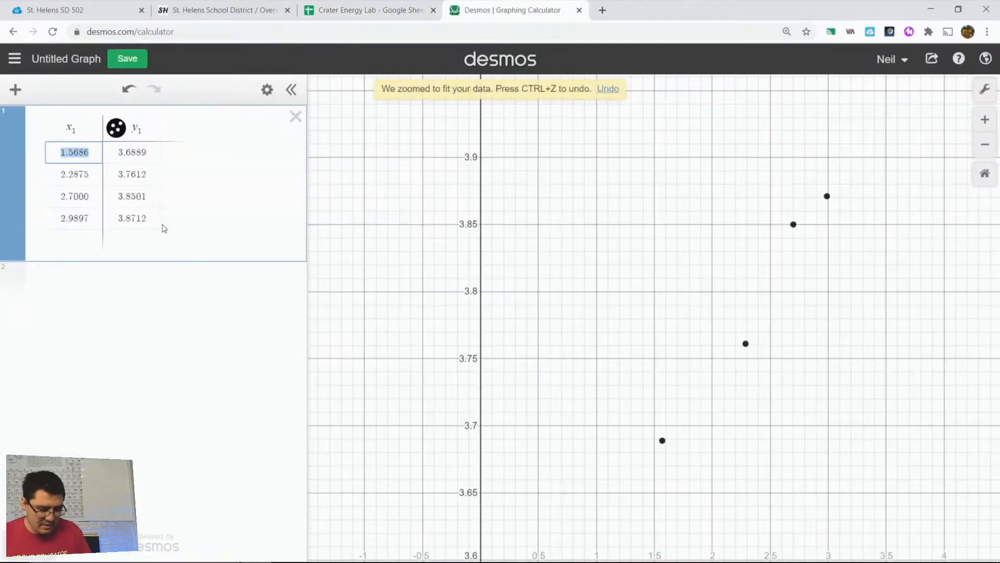
left_click(663, 442)
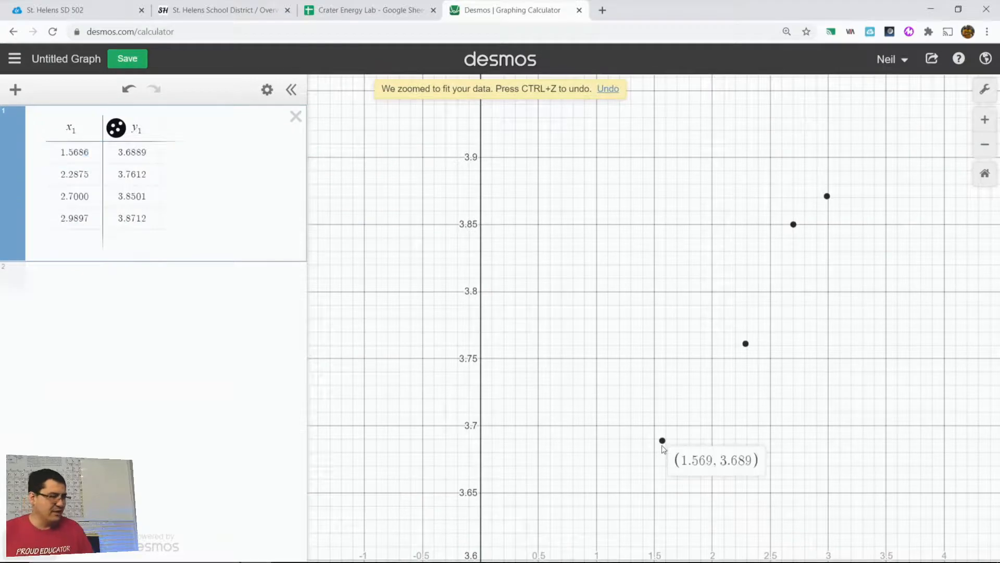
left_click(663, 442)
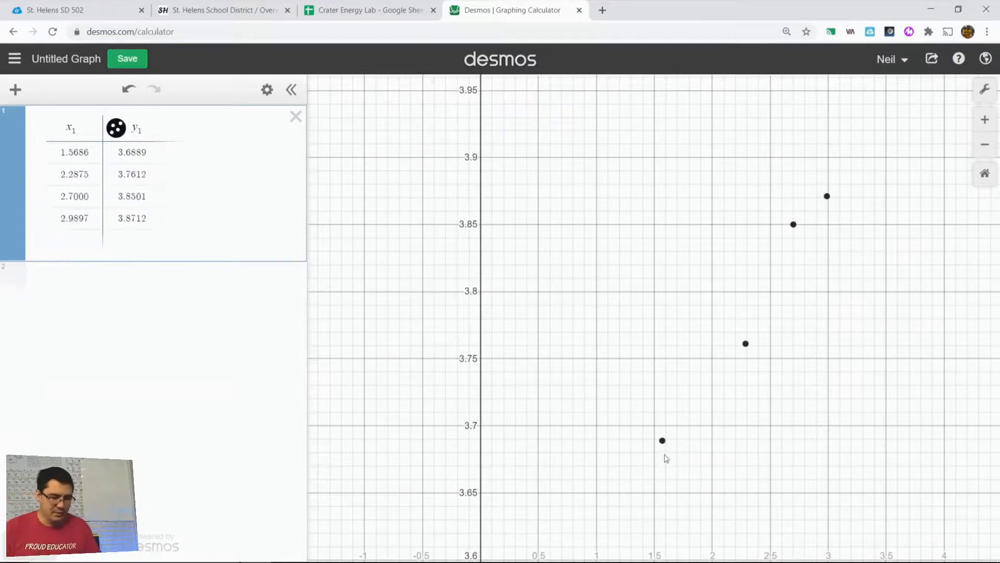
Add the linear regression y₁ ~ m·x₁ + b for the ln(m) and ln(d) data below the table
left_click(221, 278)
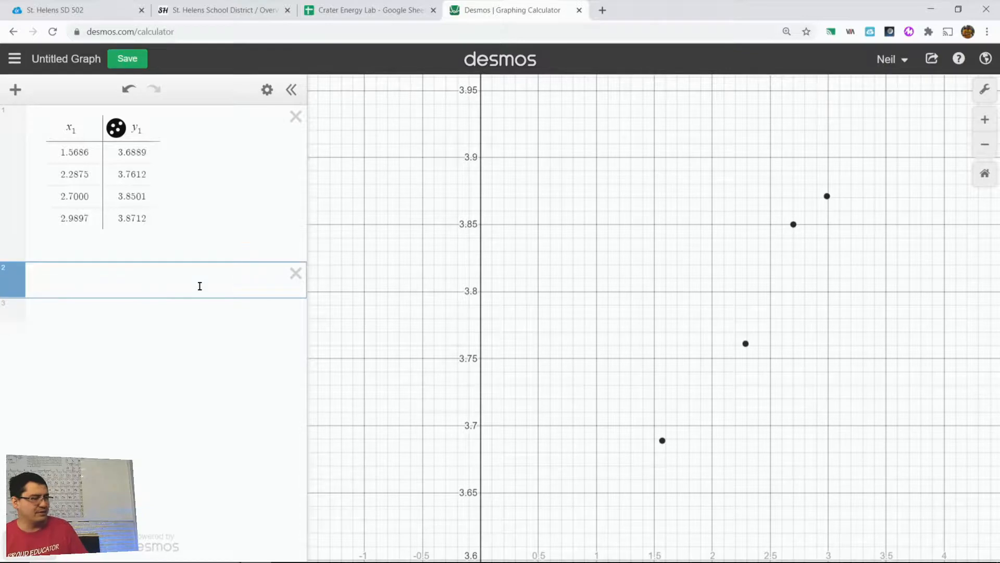
type("y_1")
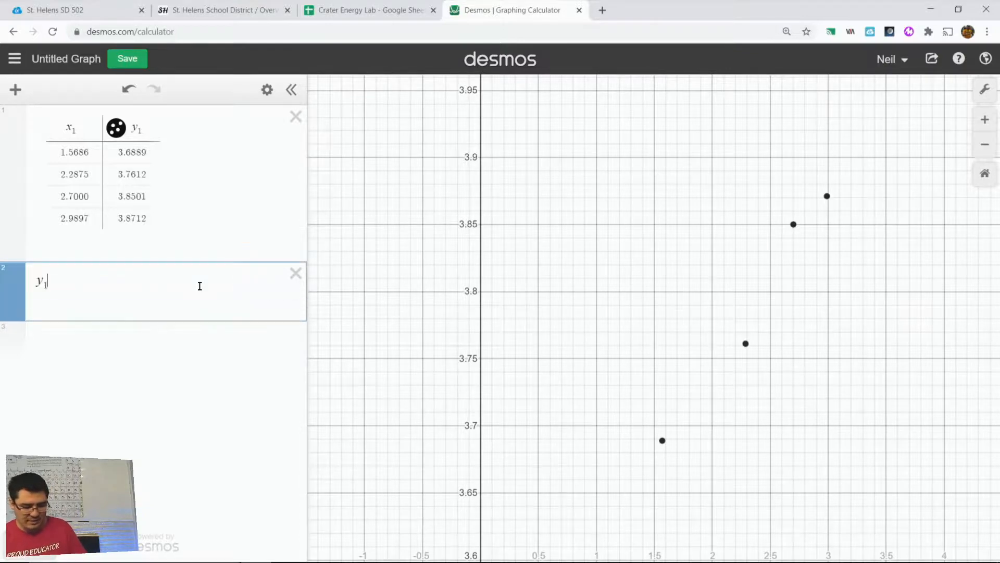
type("~m")
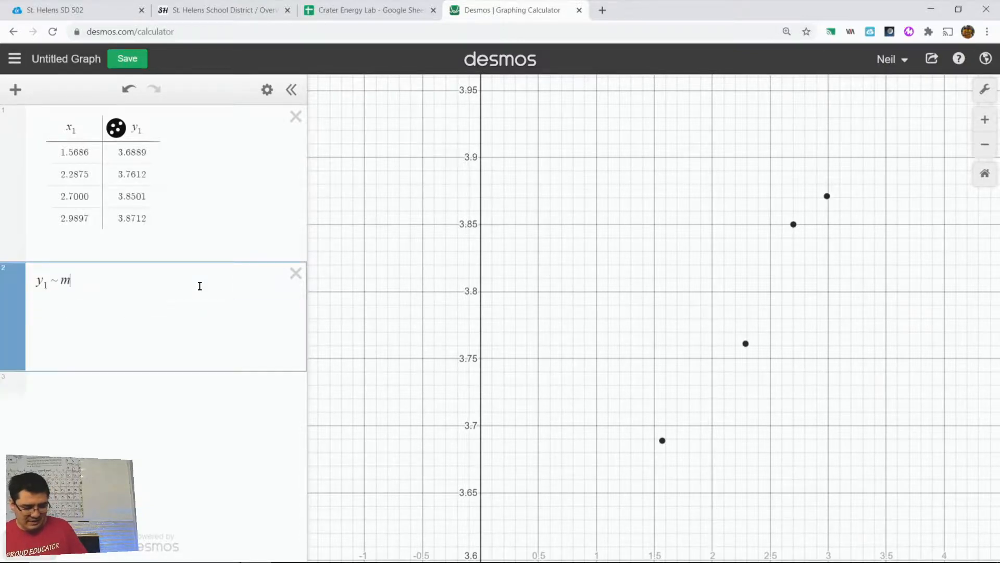
type("*")
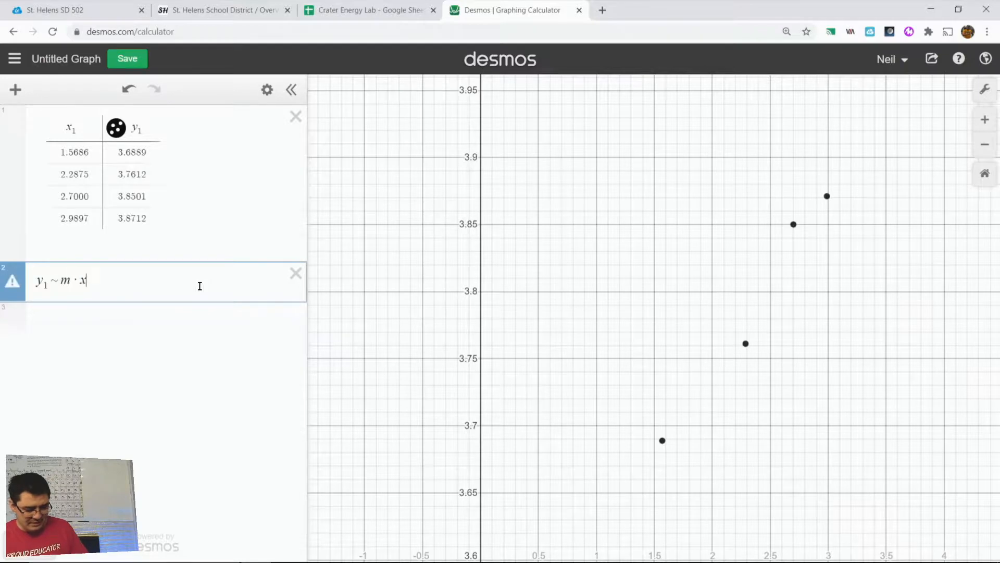
type("x_1+b")
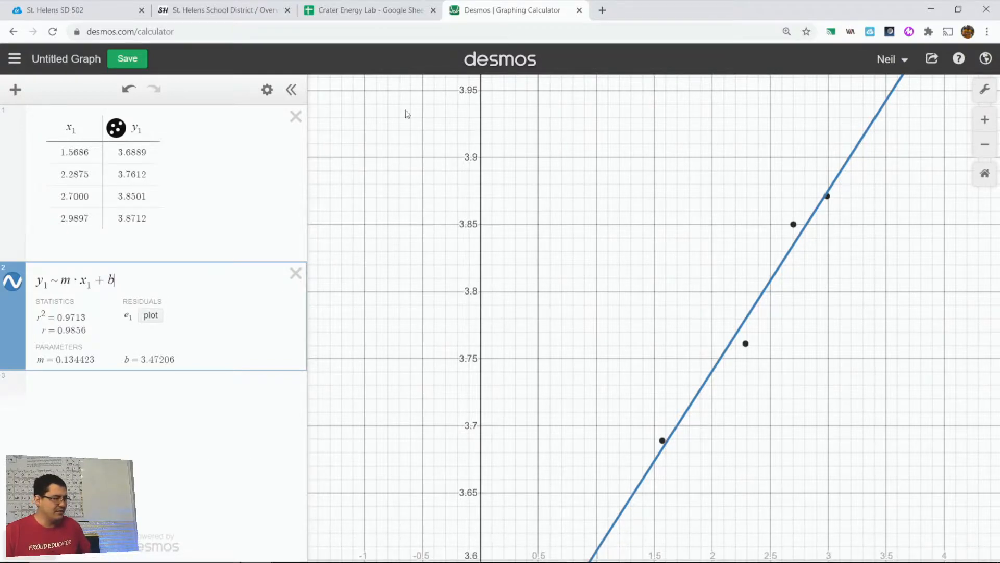
Switch back to the spreadsheet and undo moving the mass test diameters from the drop 3 to the drop 1 column
left_click(392, 13)
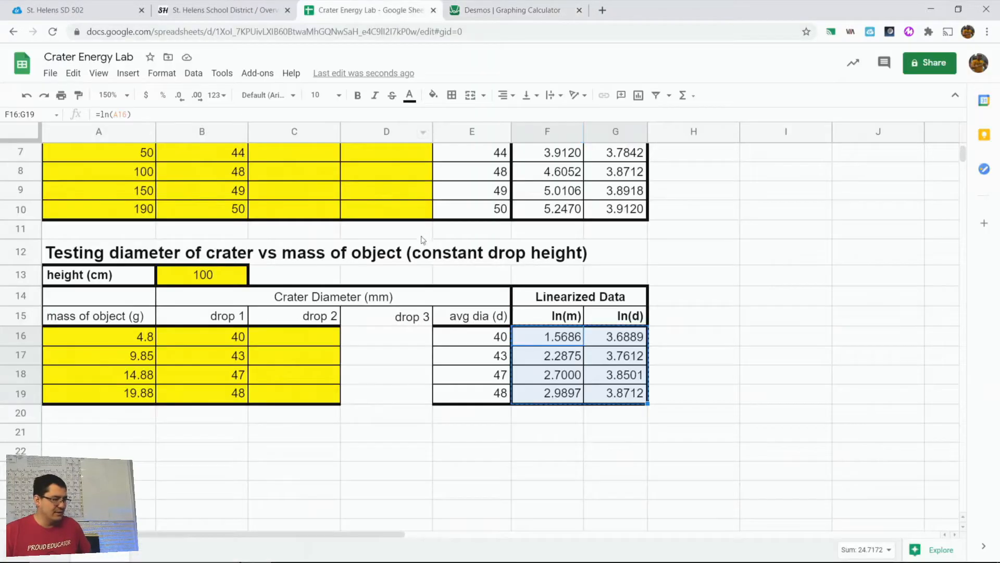
left_click(378, 353)
key("ctrl+z")
left_click(427, 399)
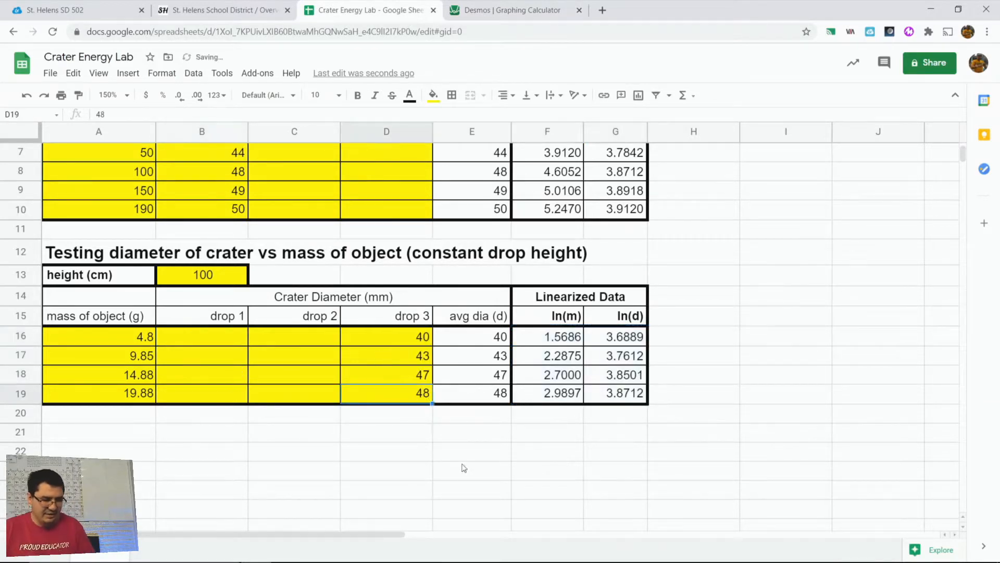
Review the completed drop height and mass test tables together with their linearized data
scroll(465, 474, "up", 2)
scroll(467, 474, "down", 1)
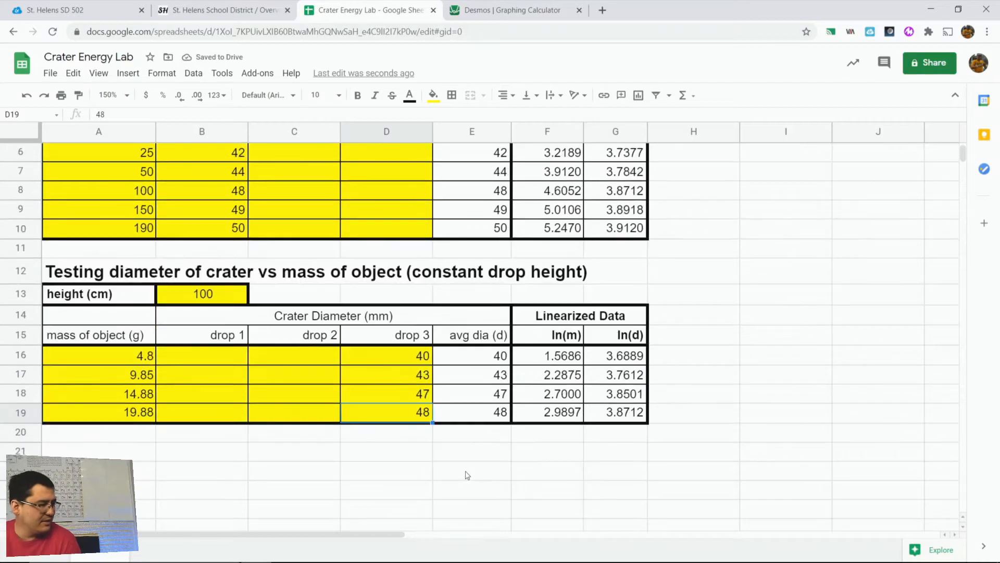
scroll(466, 474, "up", 3)
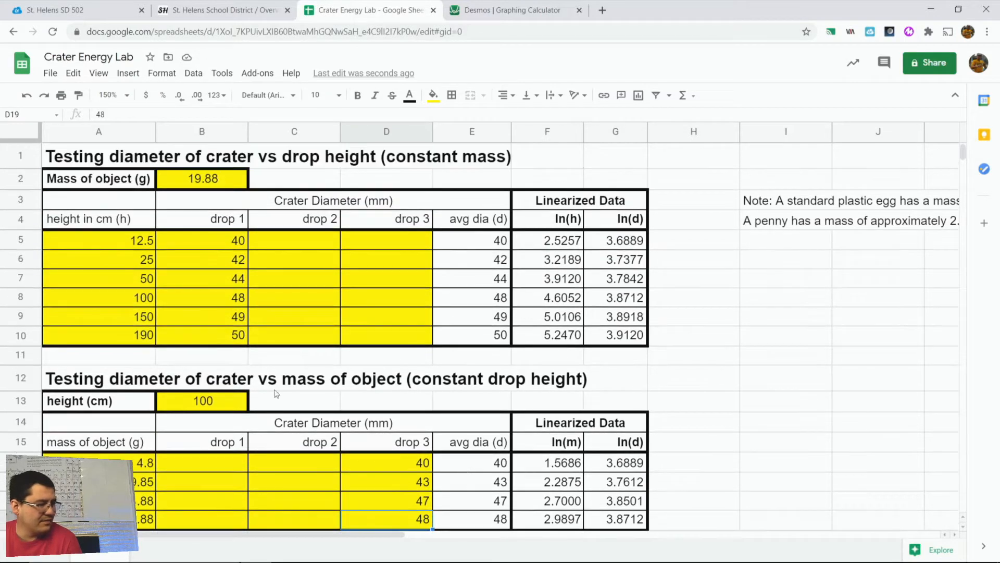
scroll(125, 323, "down", 5)
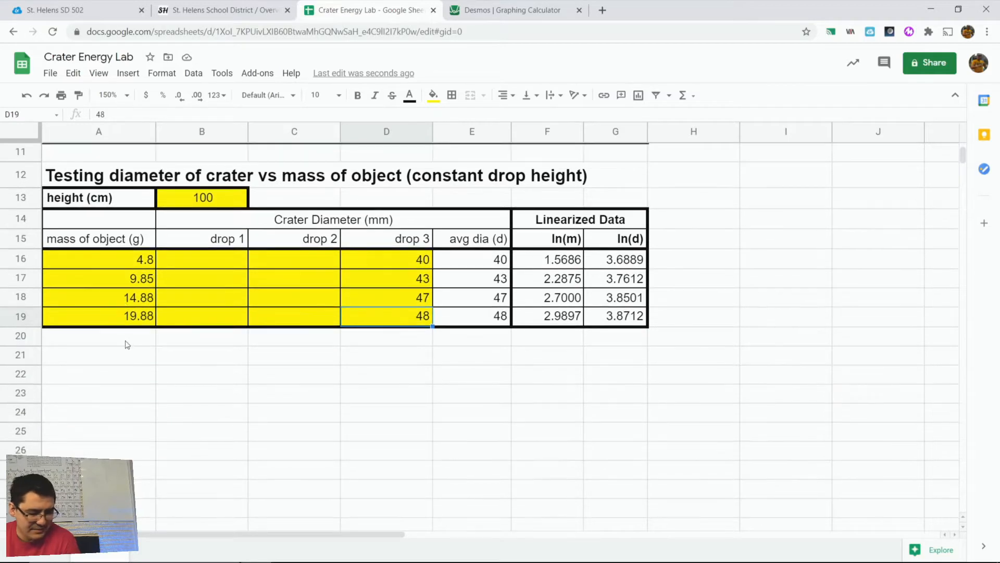
scroll(130, 341, "up", 3)
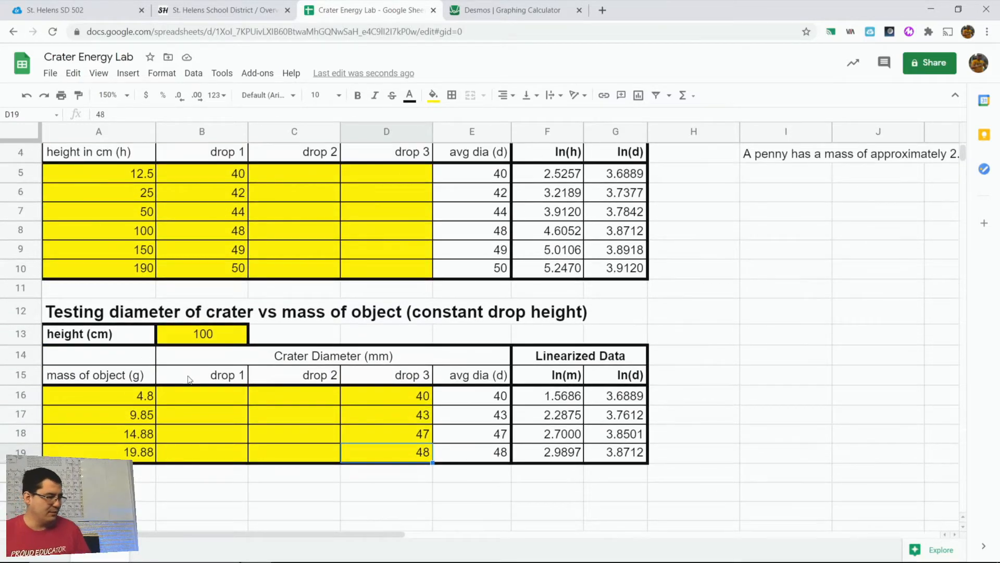
scroll(189, 378, "down", 1)
scroll(576, 437, "up", 3)
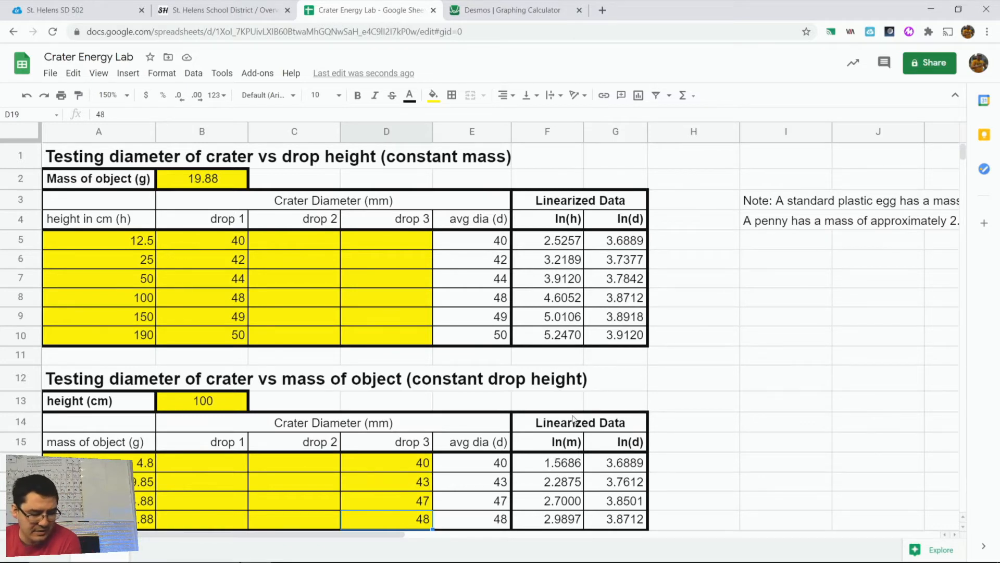
scroll(573, 419, "down", 3)
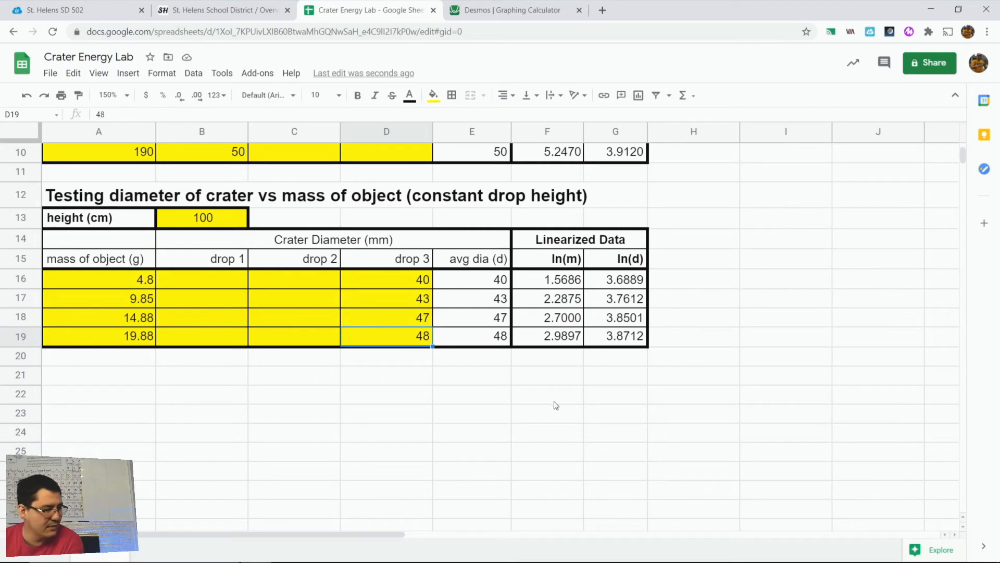
scroll(553, 409, "down", 1)
scroll(573, 406, "up", 4)
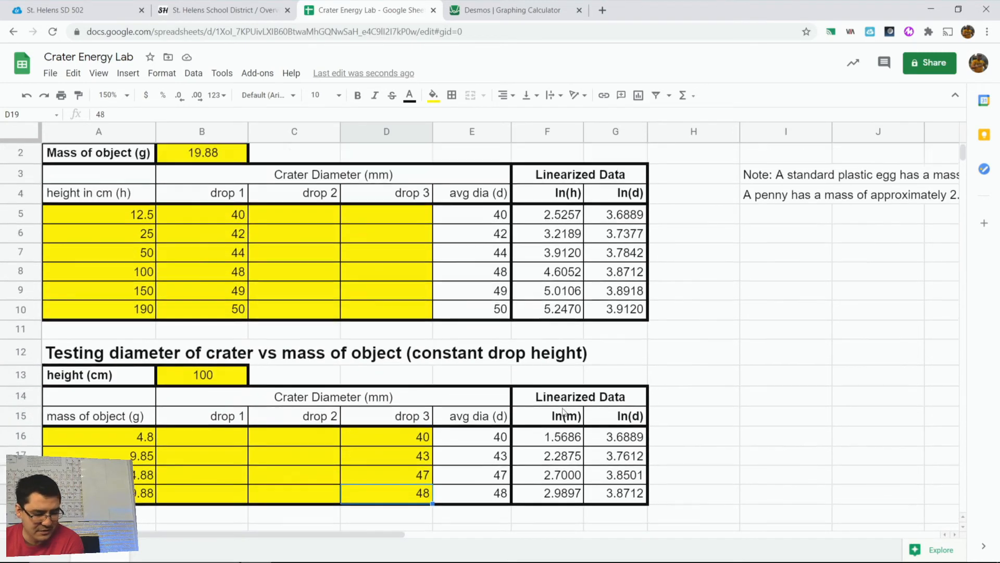
scroll(693, 417, "down", 3)
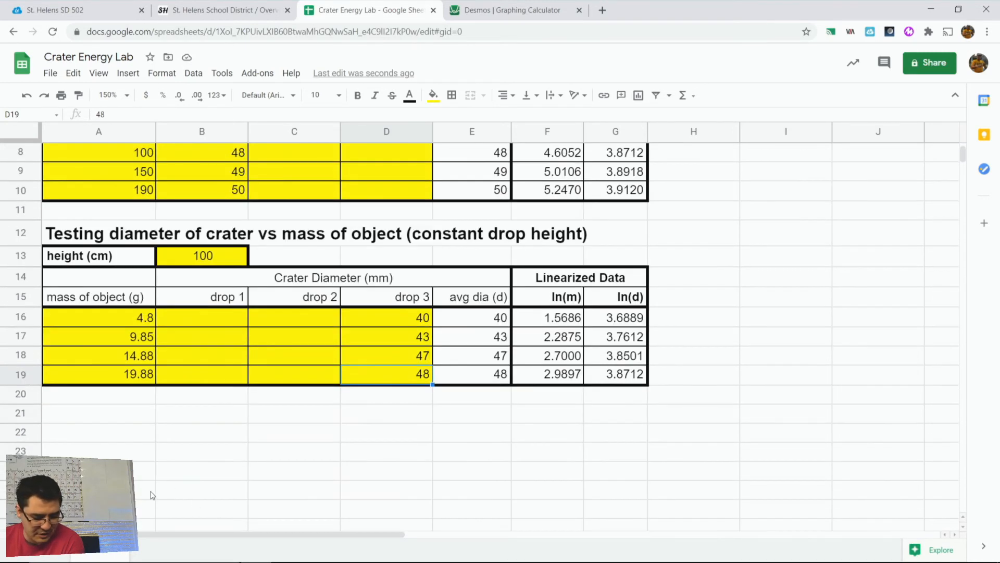
mouse_move(225, 553)
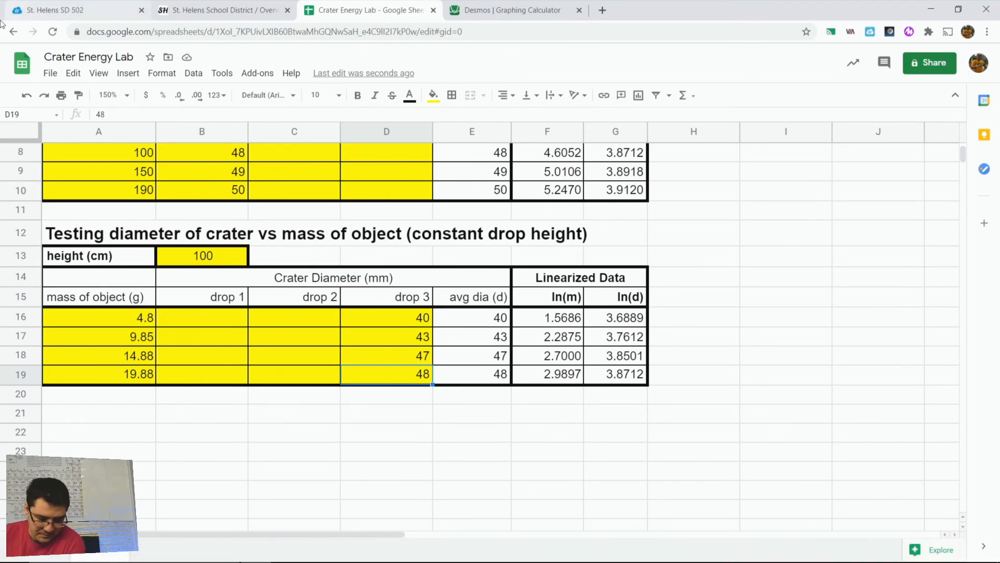